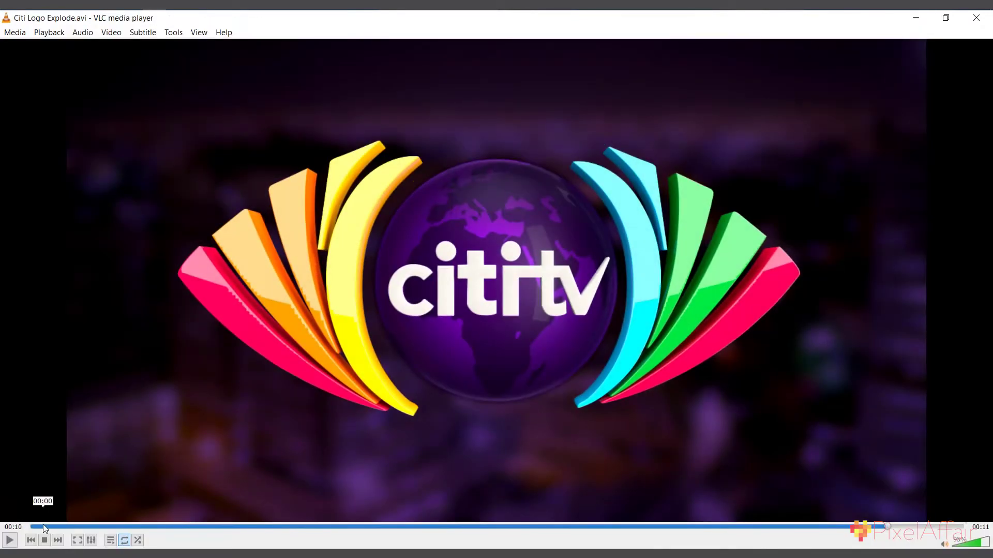
Review the Citi logo explosion render from the start through the assembled logo, and switch to Cinema 4D.
left_click(43, 525)
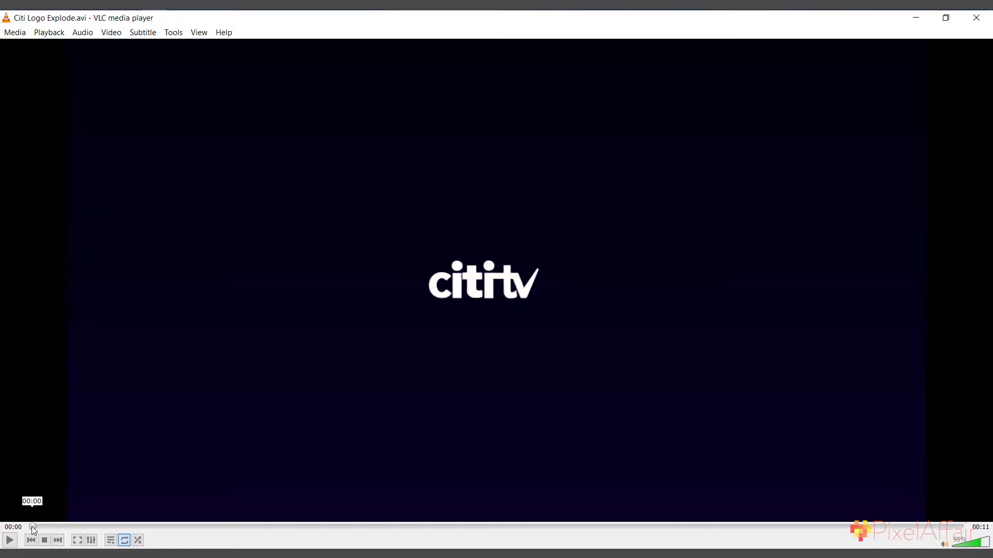
left_click_drag(67, 533, 647, 524)
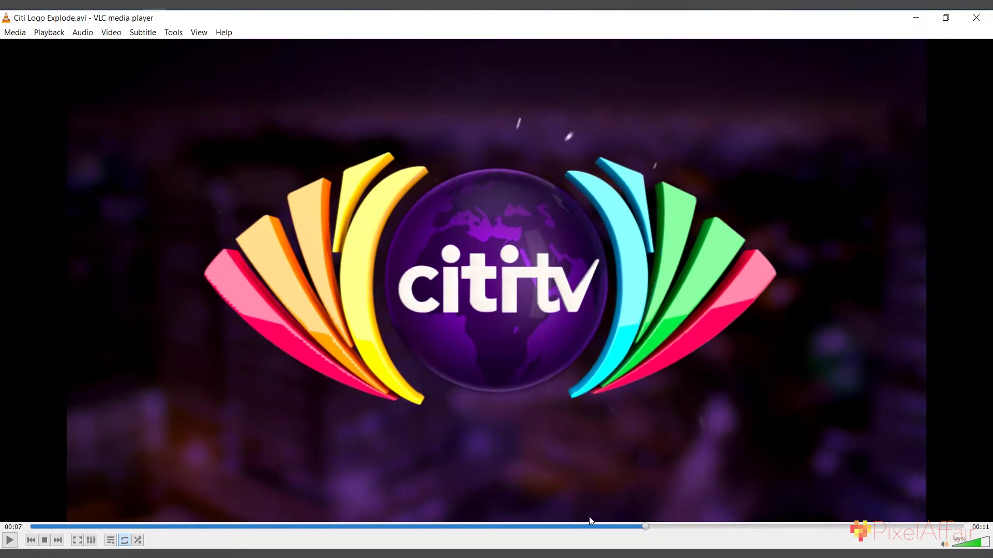
left_click(917, 20)
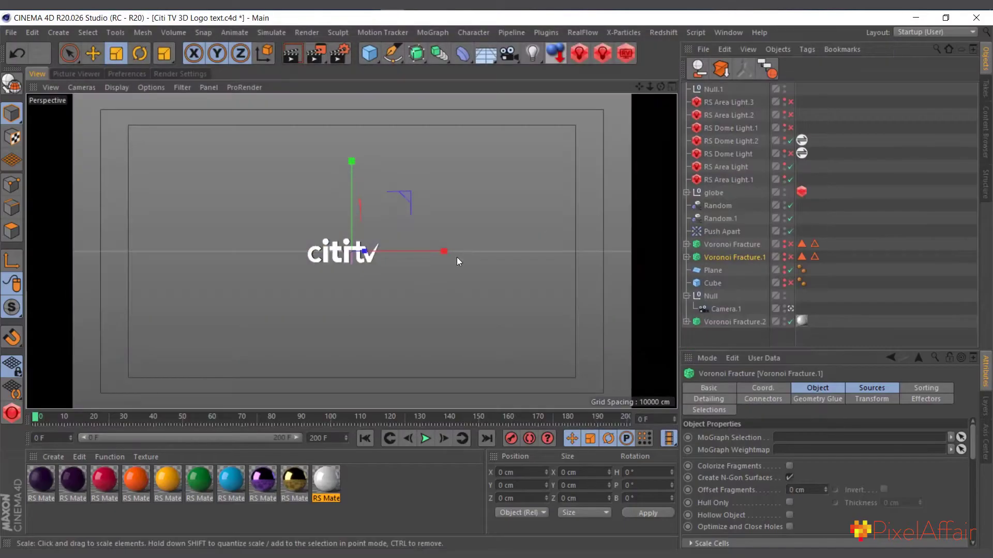
Inspect the logo text's Voronoi Fracture.2 object, the Random effector and the extruded letters nested inside the fracture.
left_click(345, 256)
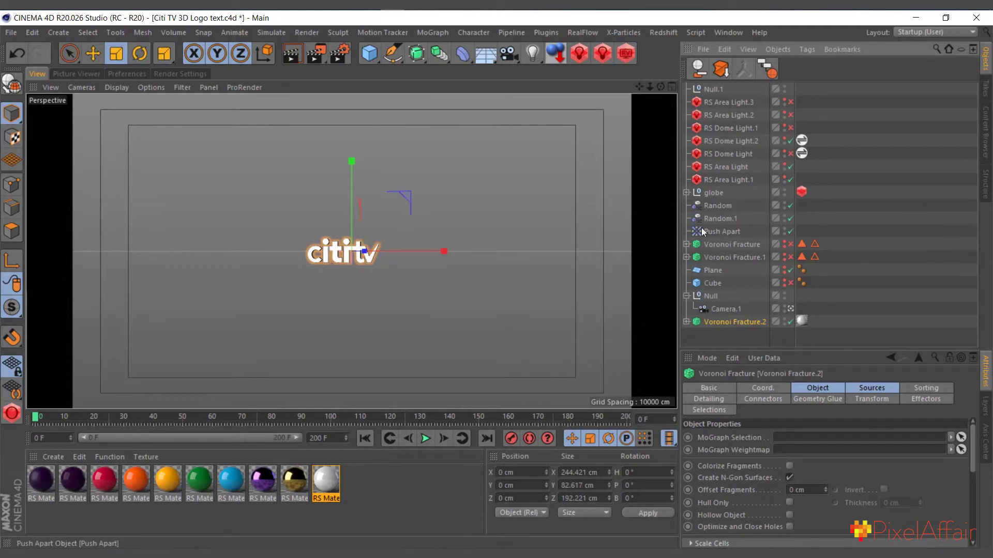
left_click(718, 206)
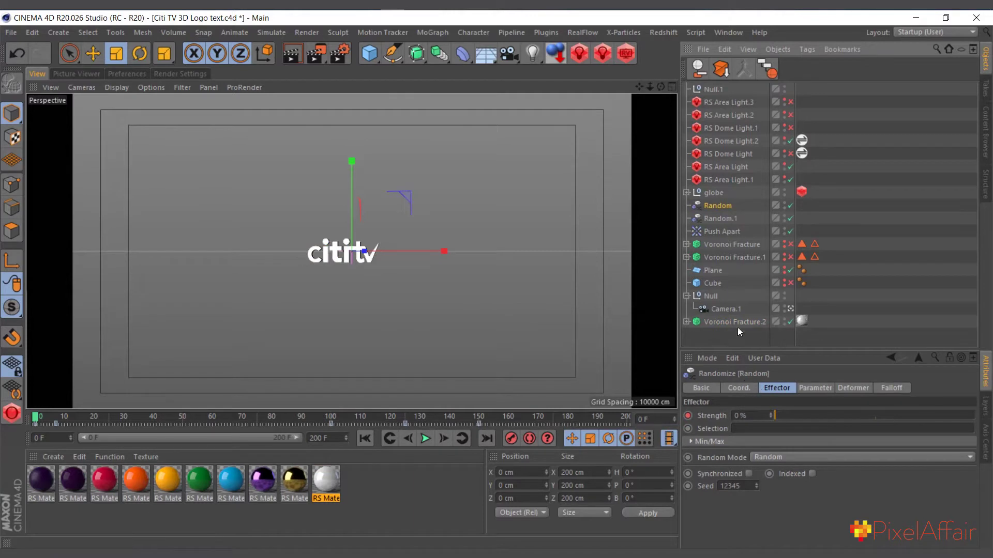
left_click(725, 322)
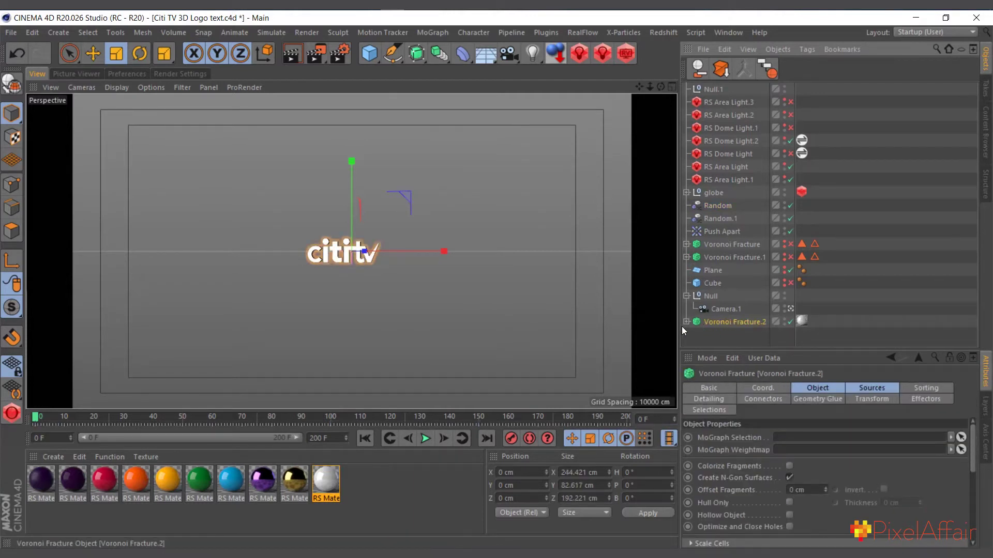
left_click(686, 321)
scroll(730, 302, "down", 2)
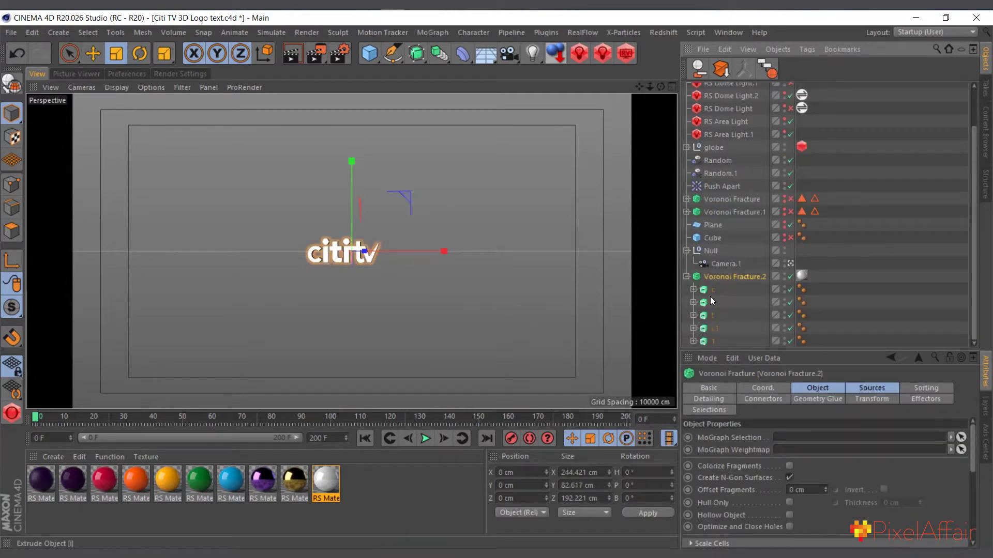
left_click(711, 291)
Disable Voronoi Fracture.2 temporarily to examine the separate extruded letters, re-enable it, and inspect the Random.1 effector.
left_click(789, 278)
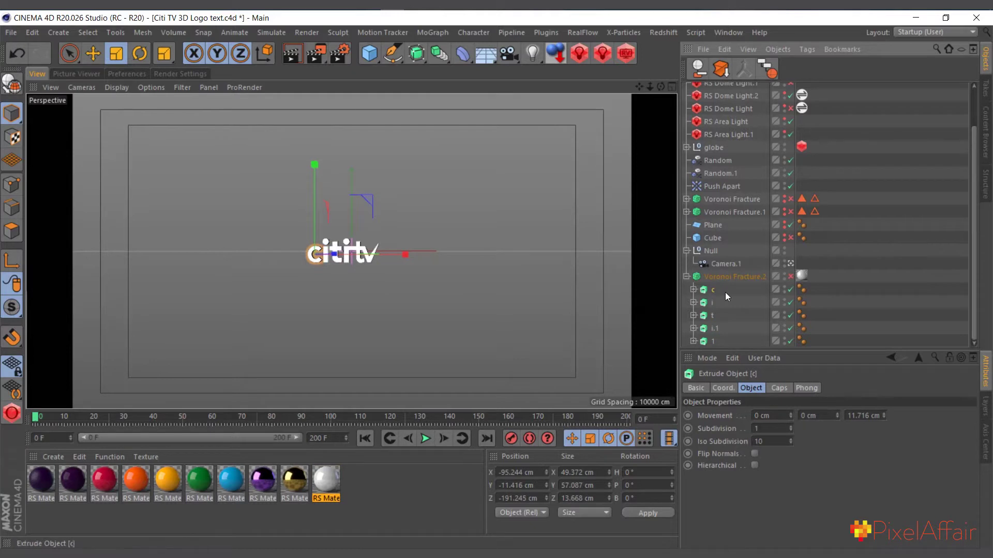
left_click(329, 258)
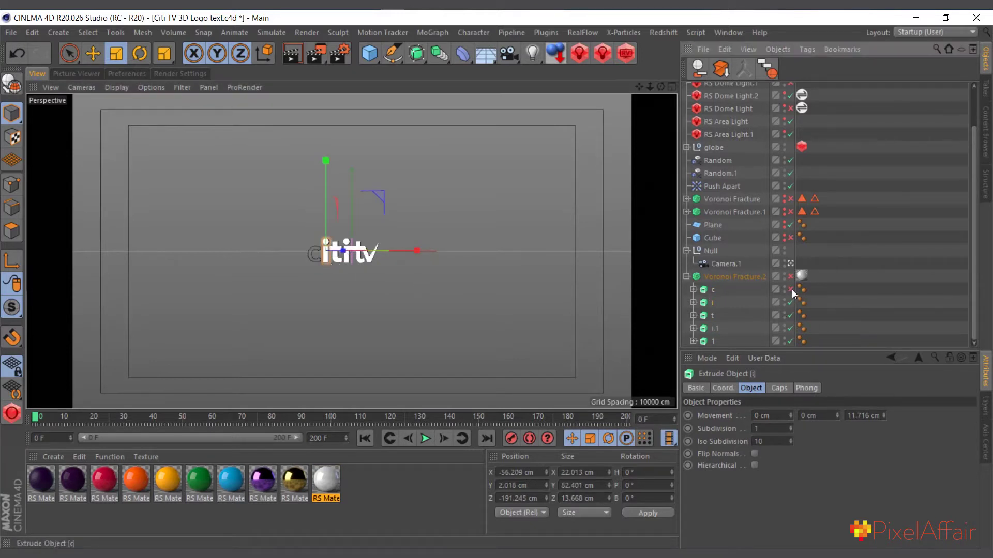
left_click(740, 277)
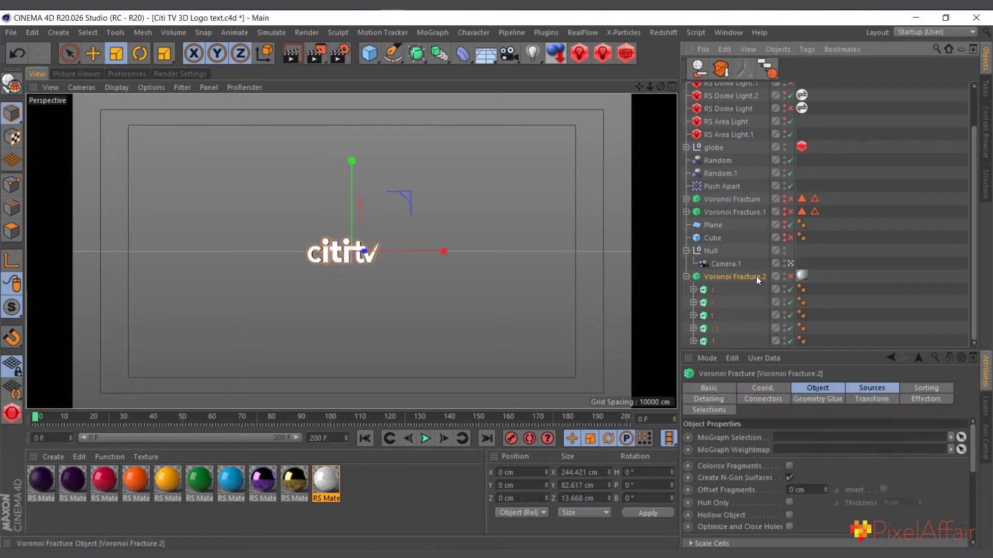
left_click(790, 277)
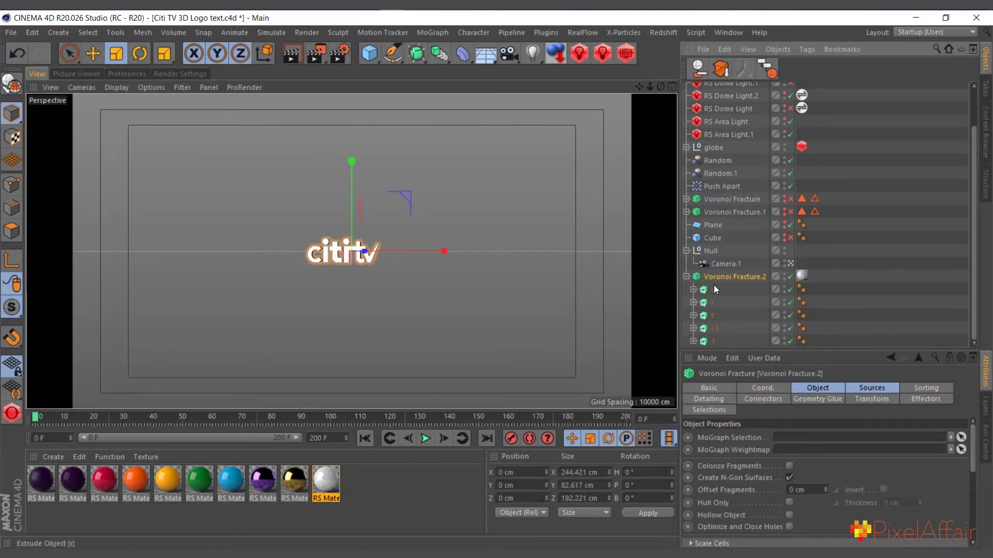
left_click(723, 174)
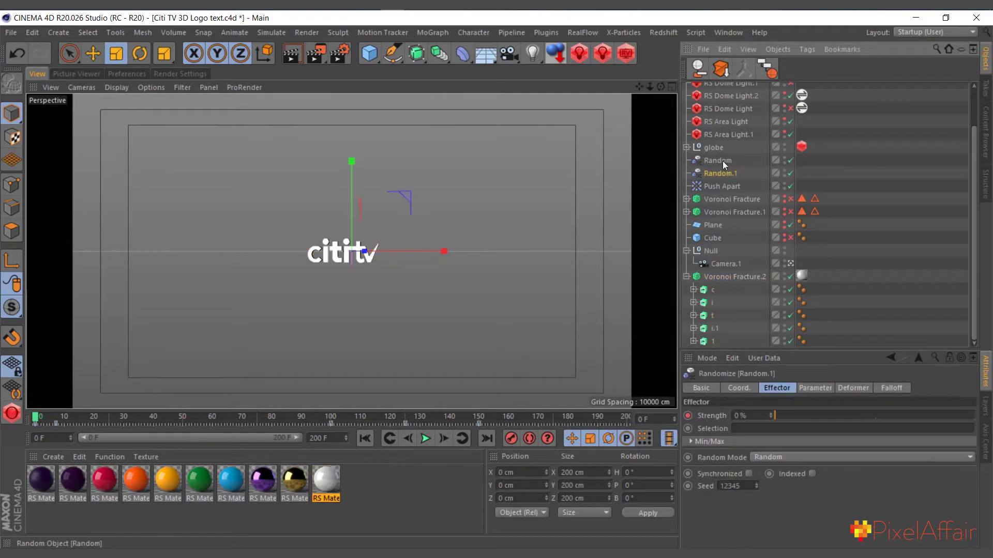
Copy Voronoi Fracture.2 with its letters and paste it into a new empty project.
left_click(724, 277)
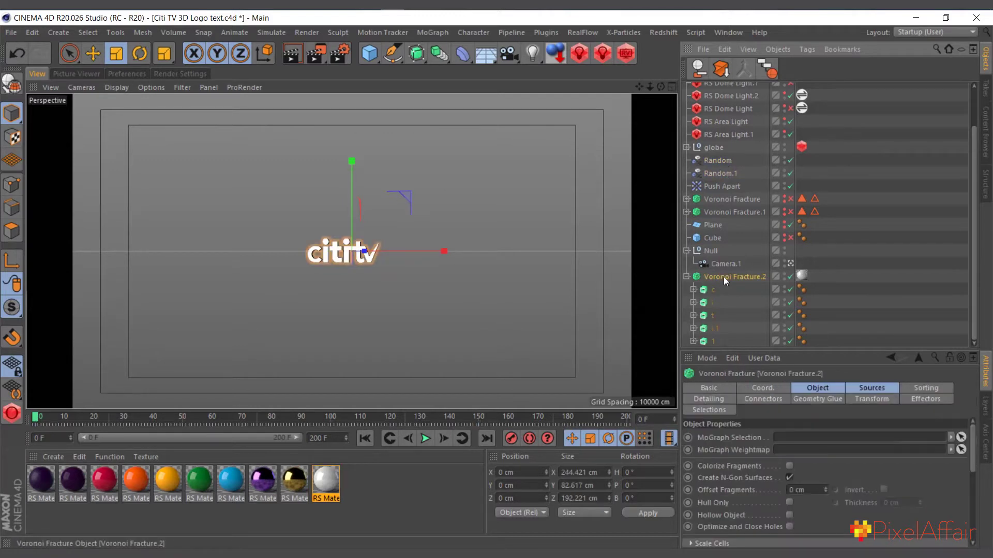
left_click(725, 49)
left_click(746, 111)
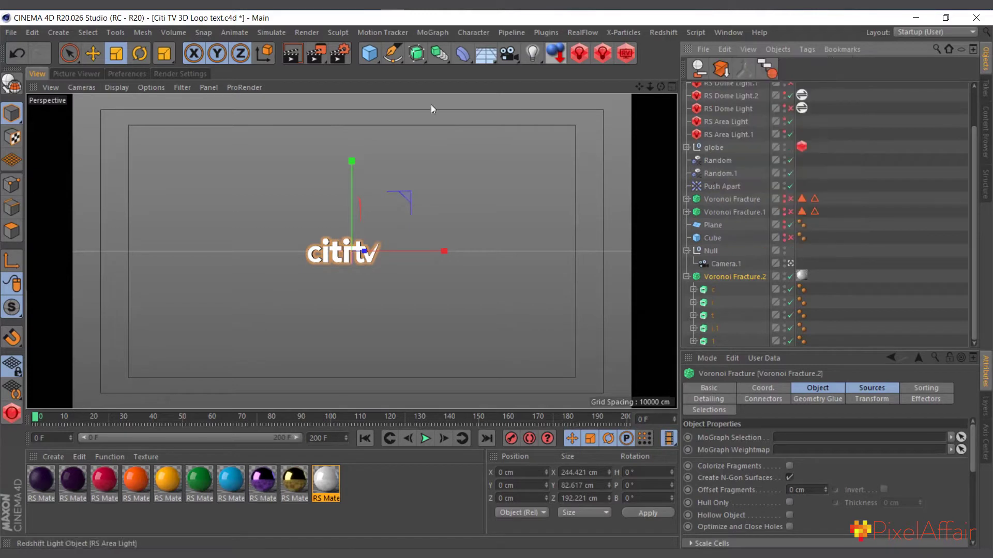
left_click(11, 32)
left_click(24, 51)
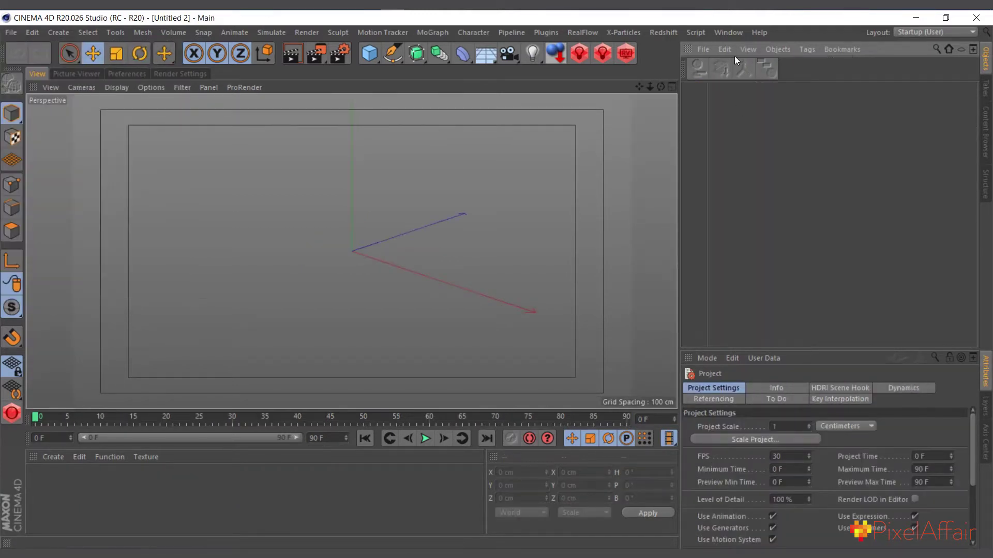
left_click(722, 49)
left_click(765, 126)
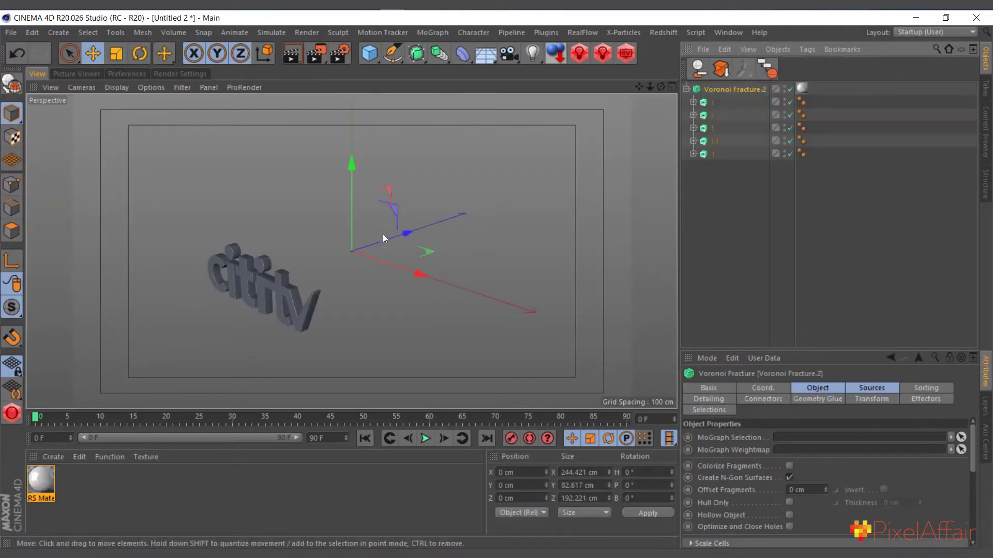
Move the five extruded letters out of Voronoi Fracture.2 and delete the emptied fracture object.
scroll(274, 318, "up", 5)
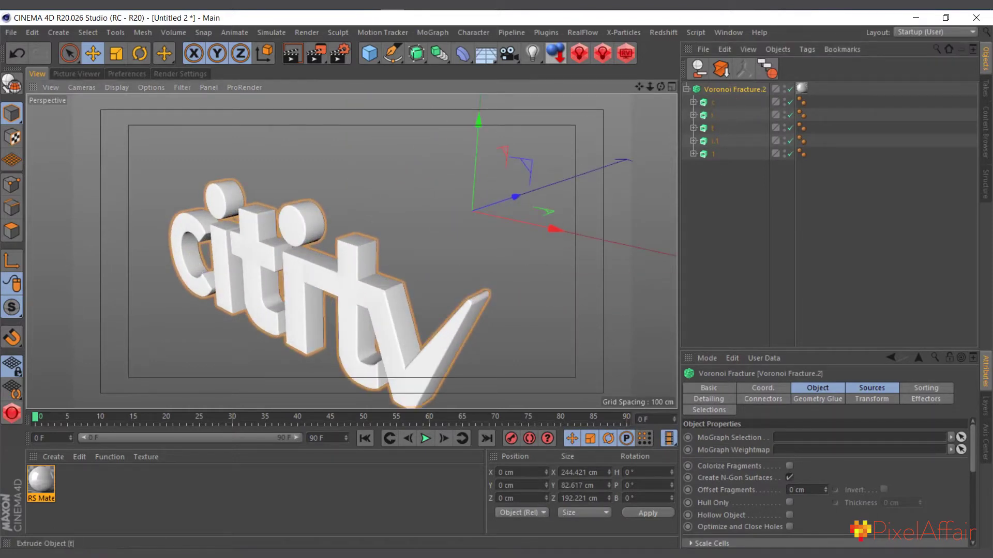
left_click_drag(735, 190, 724, 96)
left_click(733, 90)
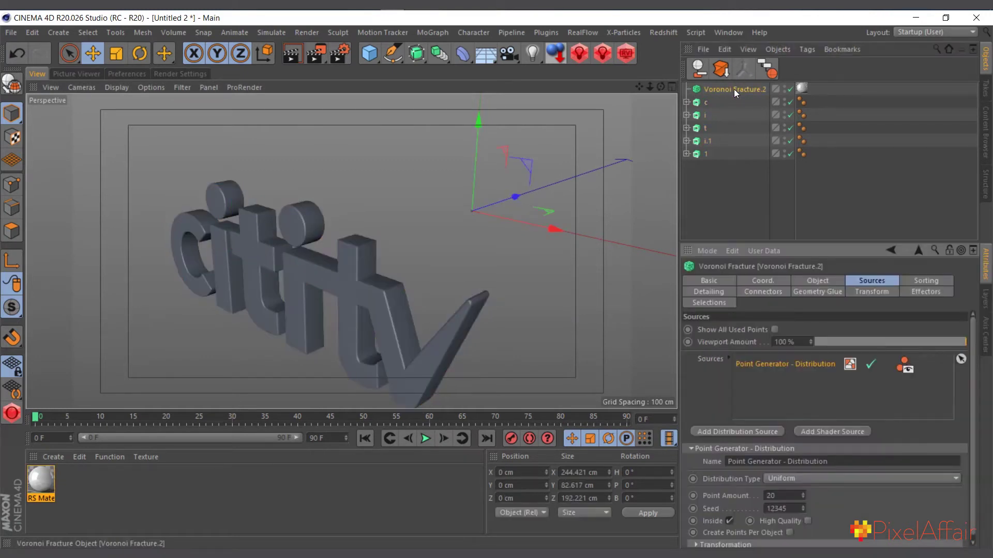
key("Delete")
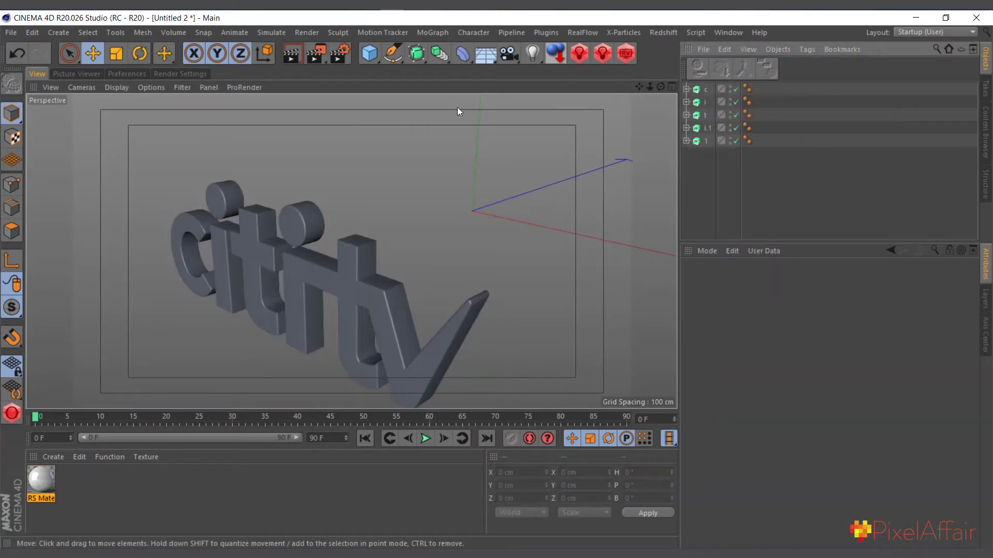
Add a new Voronoi Fracture object and nest all five extruded letters inside it.
left_click_drag(662, 85, 692, 76)
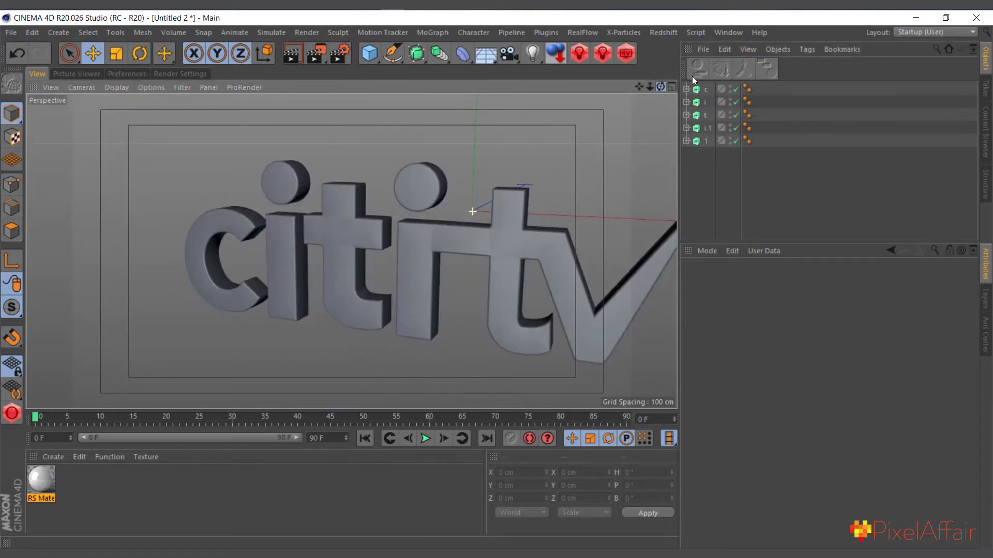
left_click(431, 33)
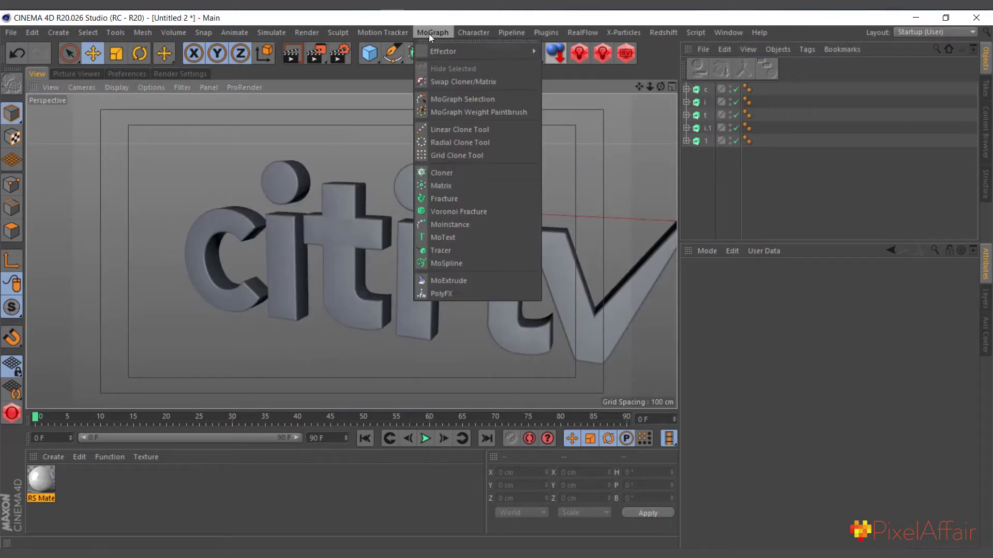
left_click(451, 208)
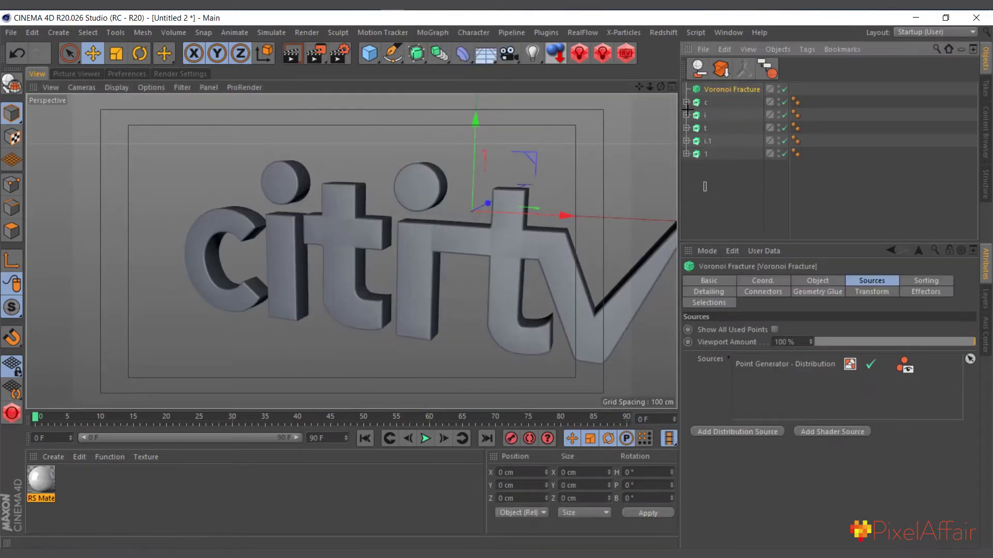
left_click_drag(706, 192, 723, 87)
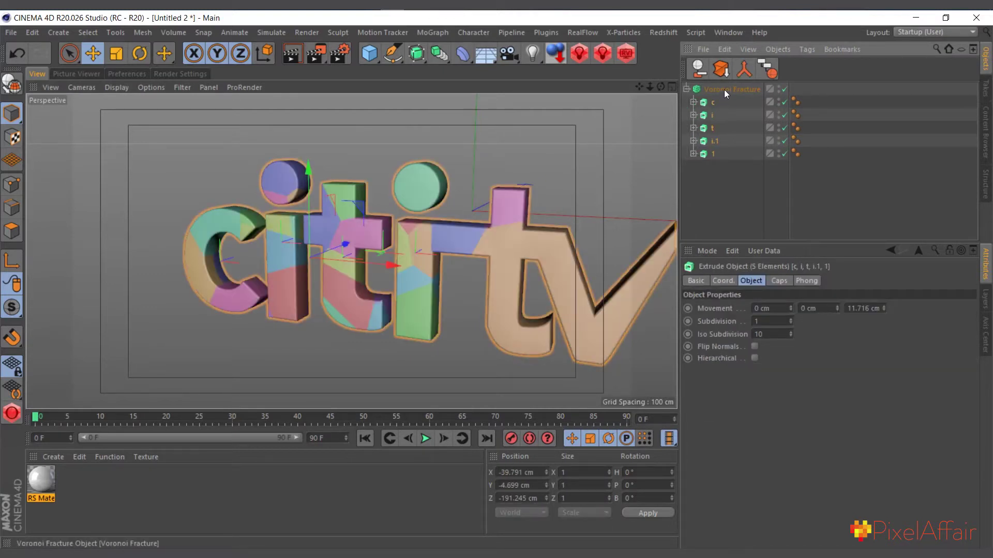
Set the point amount of the Voronoi Fracture's Point Generator - Distribution source to 330.
left_click(724, 89)
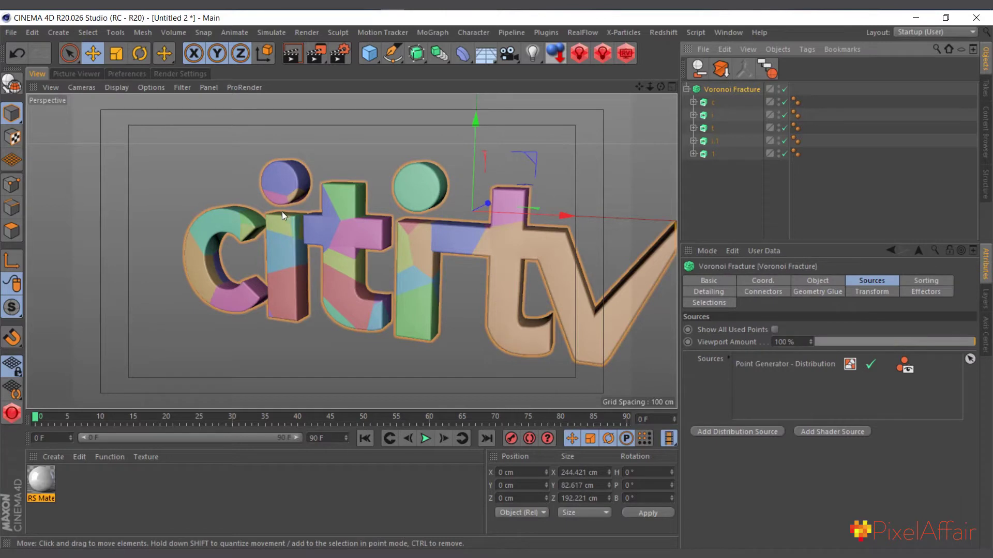
scroll(298, 217, "up", 2)
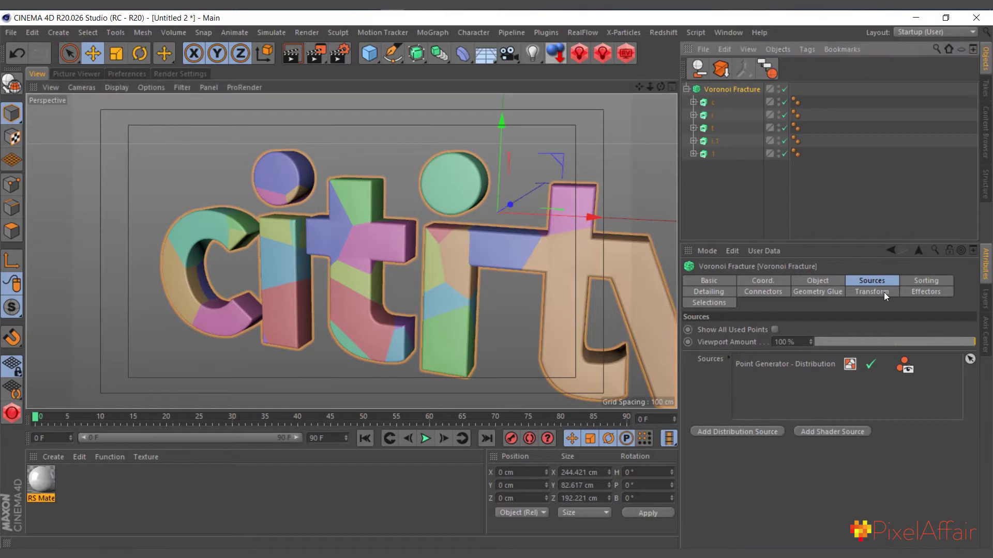
left_click(781, 365)
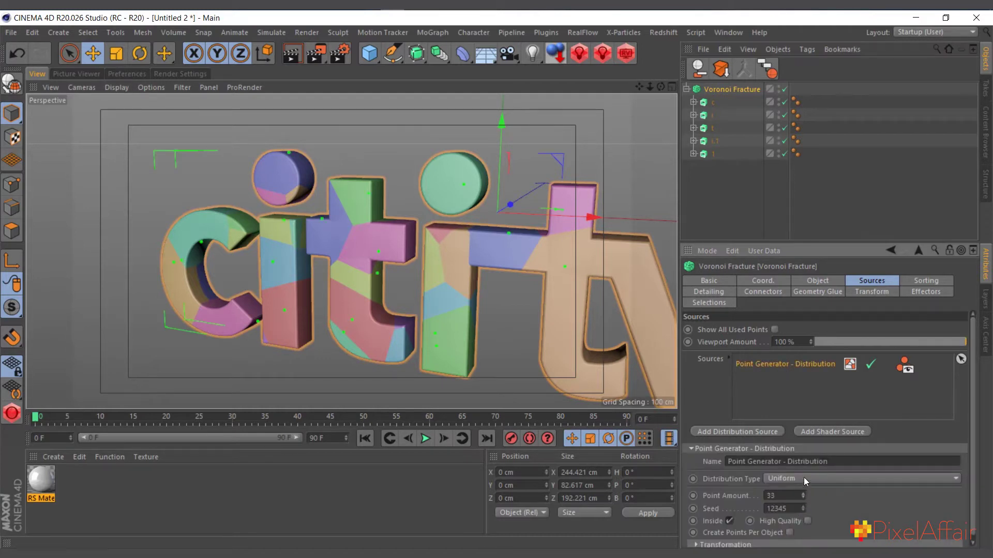
type("330")
key("Return")
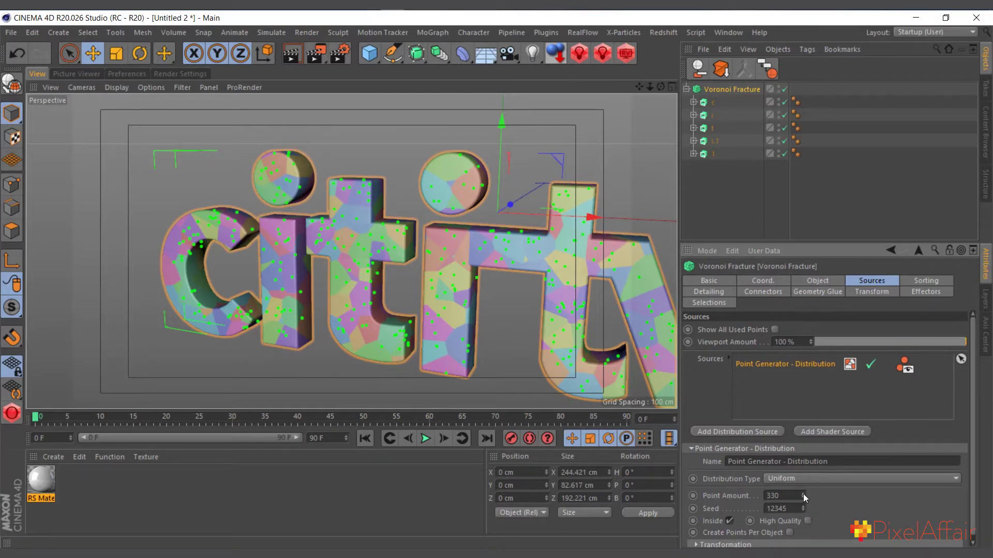
Examine the fractured logo text, the fillet cap settings of the extruded letters, and the Voronoi Fracture's source settings.
scroll(398, 243, "down", 5)
scroll(398, 243, "up", 3)
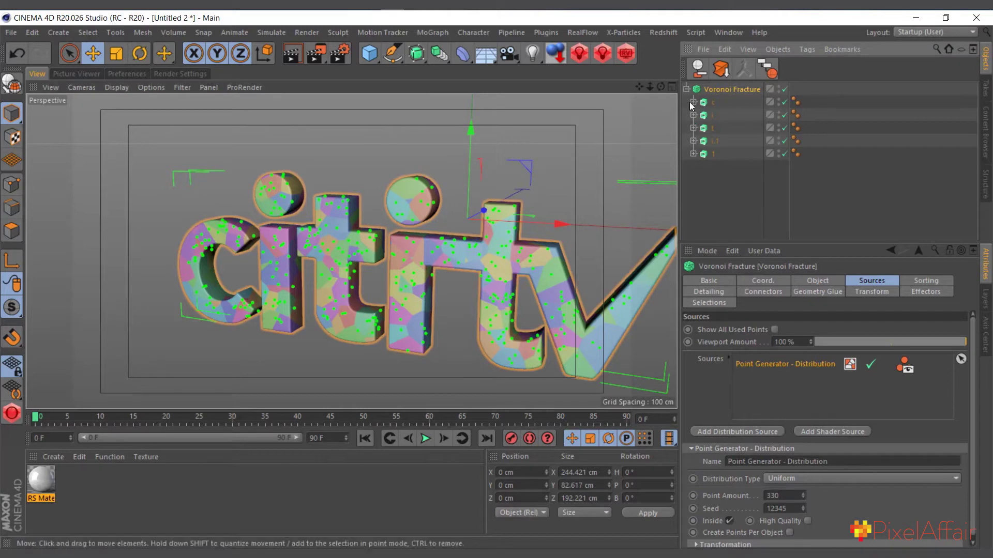
left_click_drag(687, 101, 718, 154)
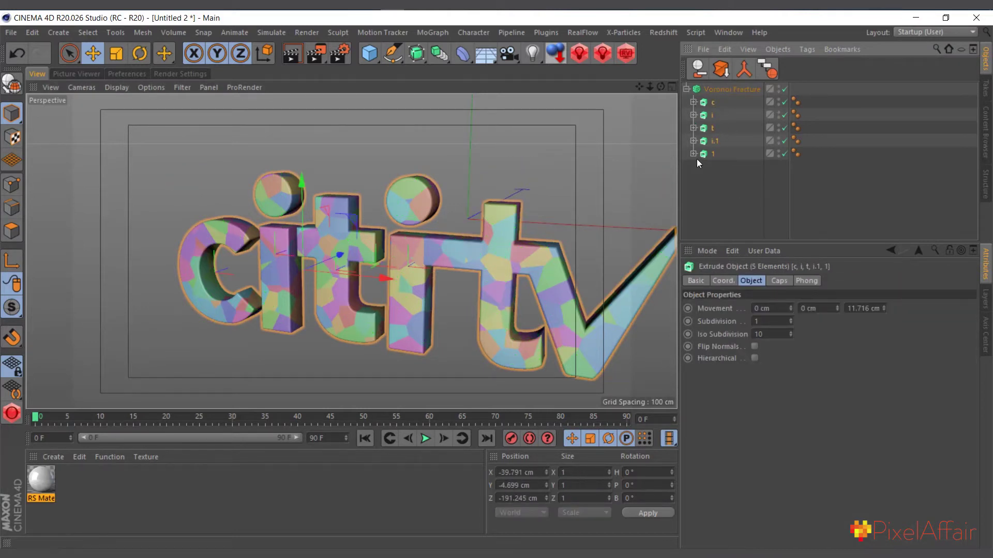
left_click_drag(393, 217, 502, 235, "alt")
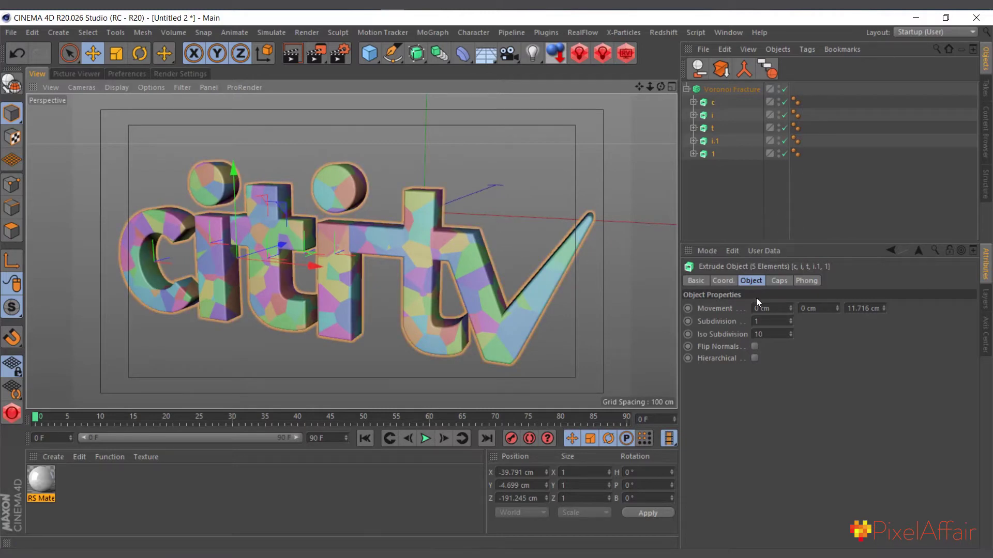
left_click(780, 281)
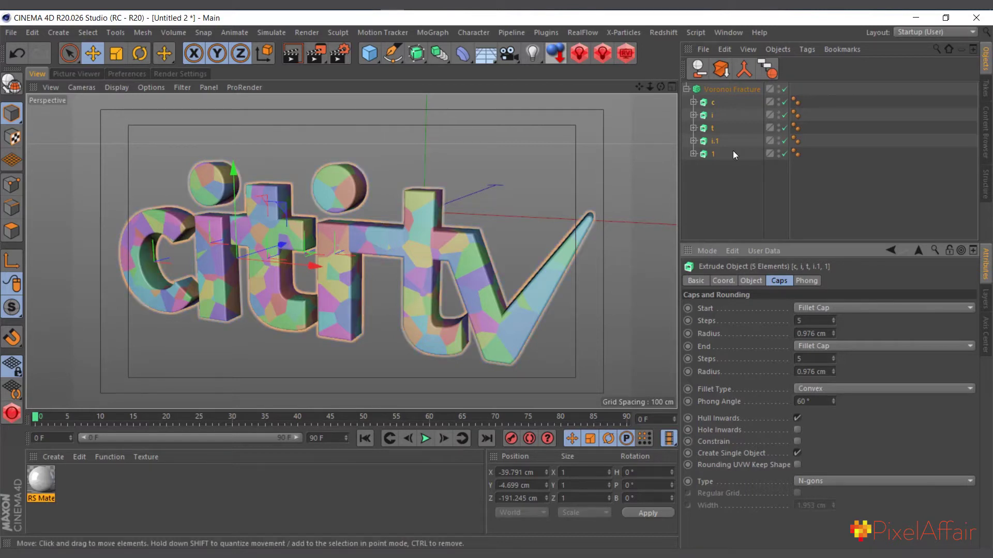
left_click(731, 88)
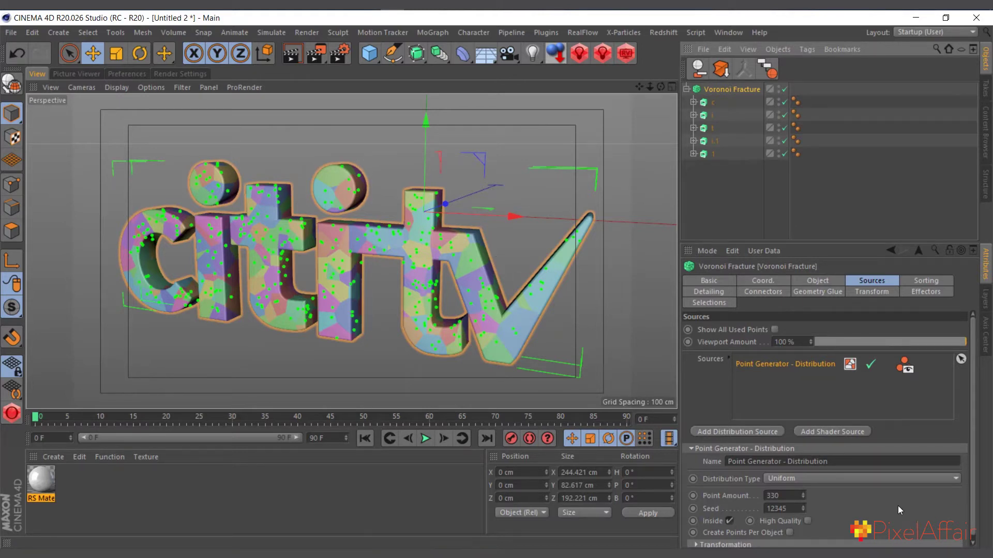
left_click(713, 102)
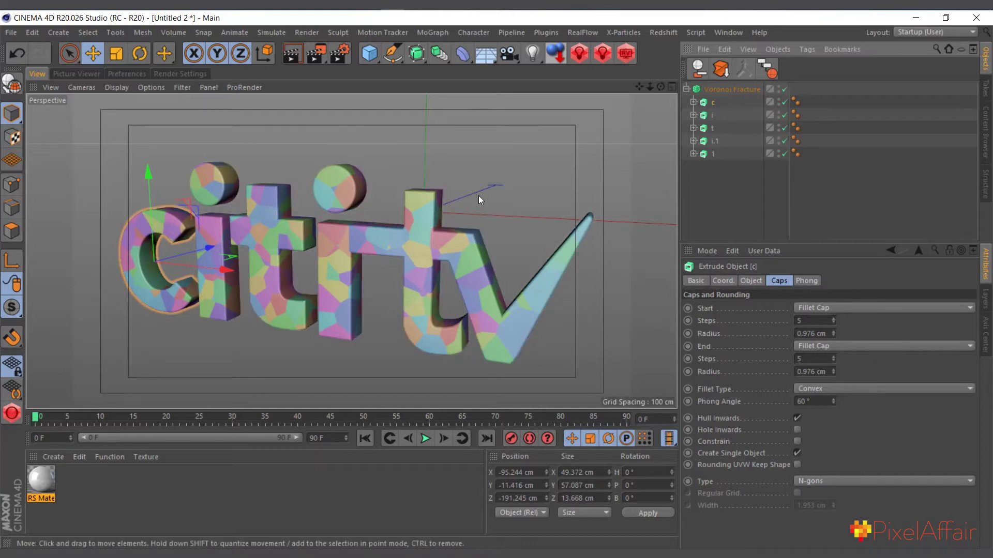
left_click(727, 89)
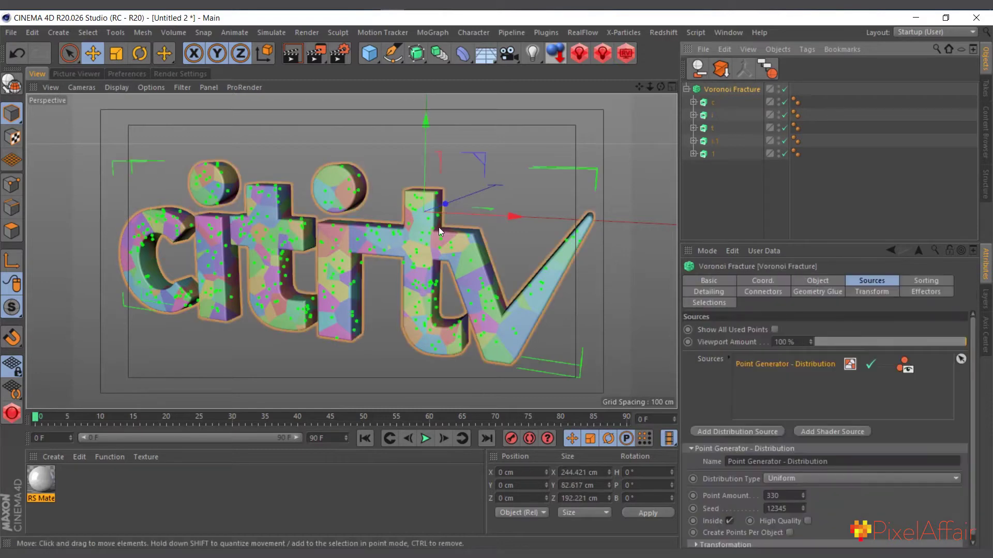
scroll(439, 228, "down", 4)
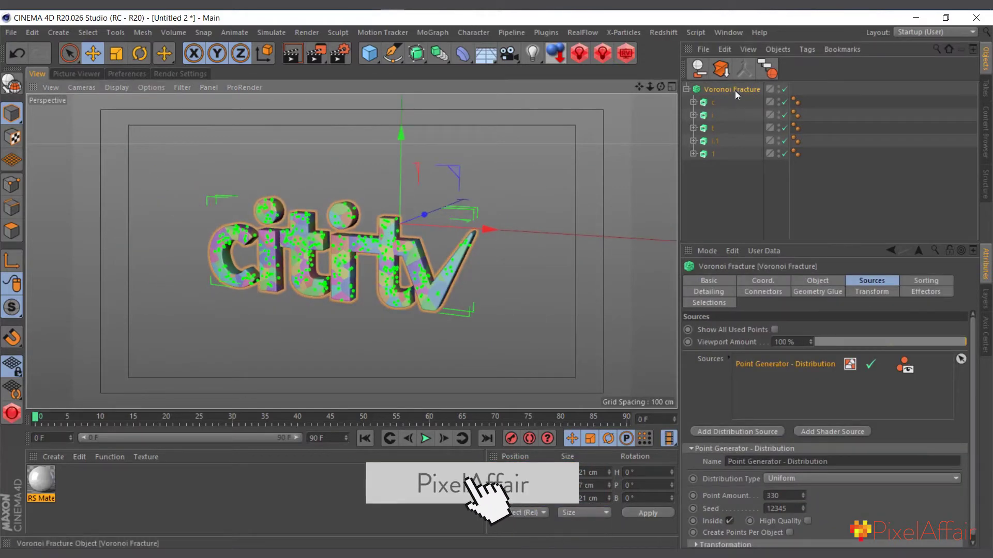
Add a Random effector to the Voronoi Fracture object.
left_click(433, 33)
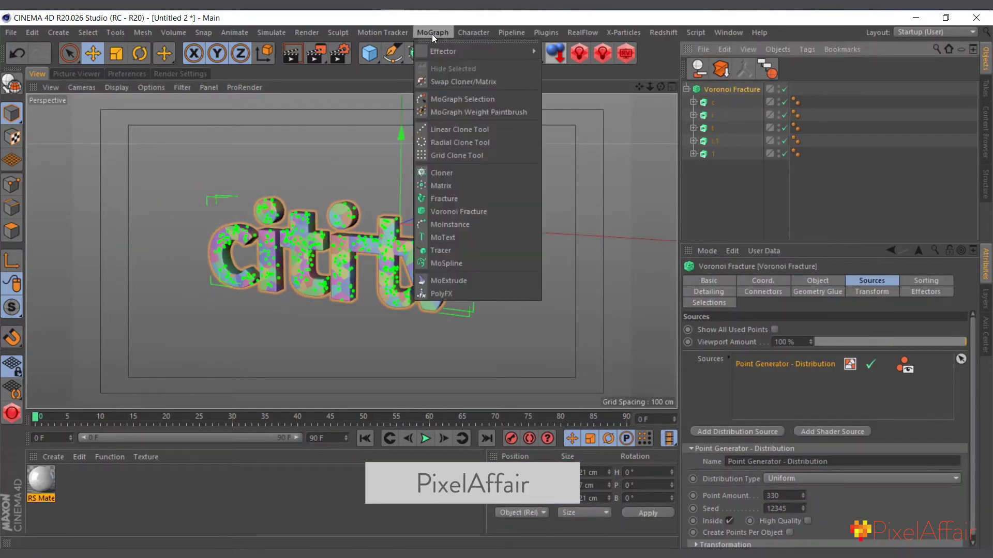
mouse_move(439, 49)
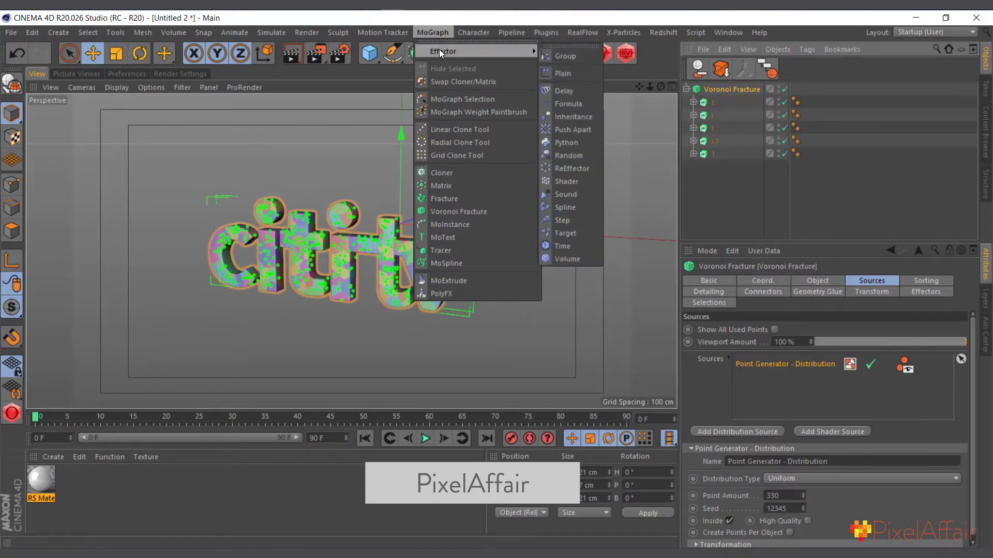
left_click(572, 154)
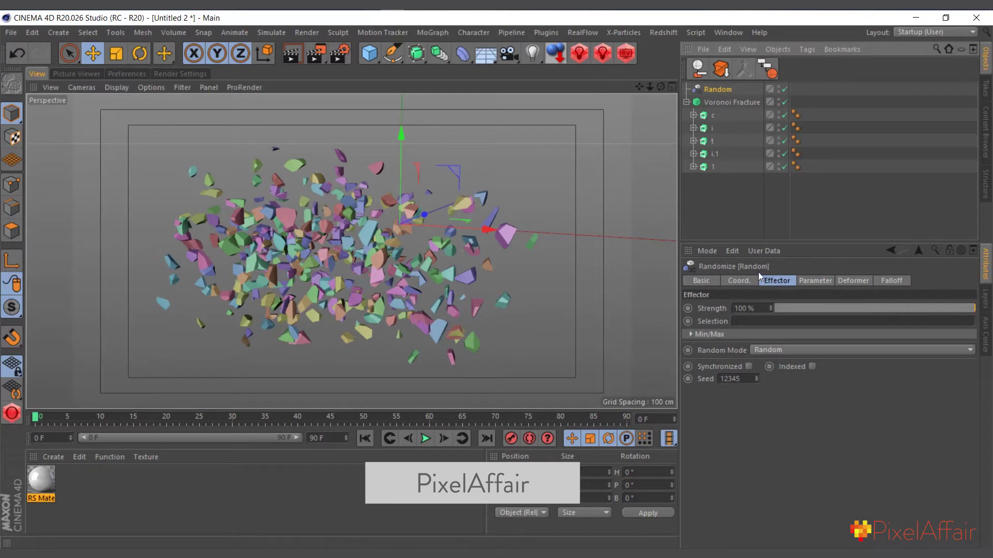
Set the Random effector's position offsets to 343 cm in X, 338 cm in Y and 253 cm in Z.
left_click(821, 281)
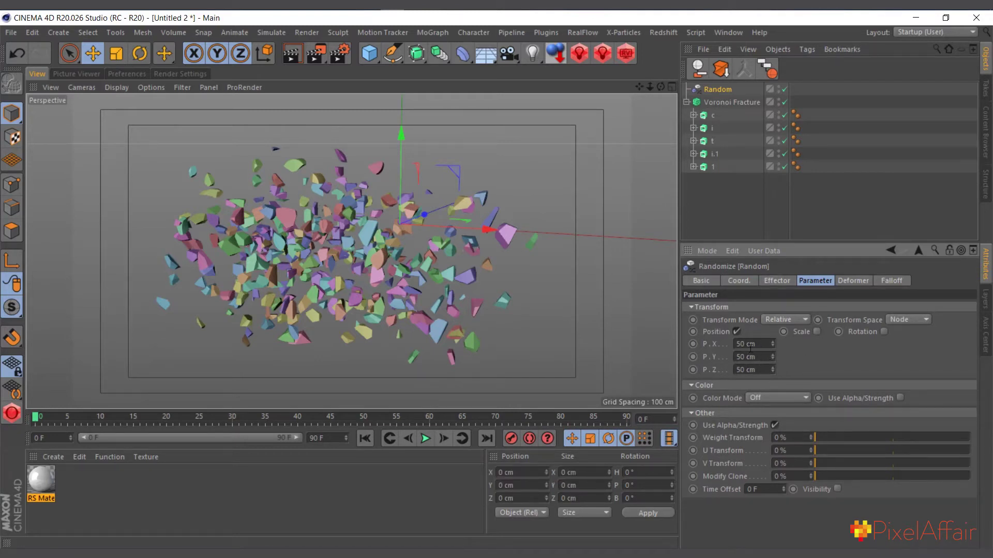
left_click_drag(773, 344, 830, 300)
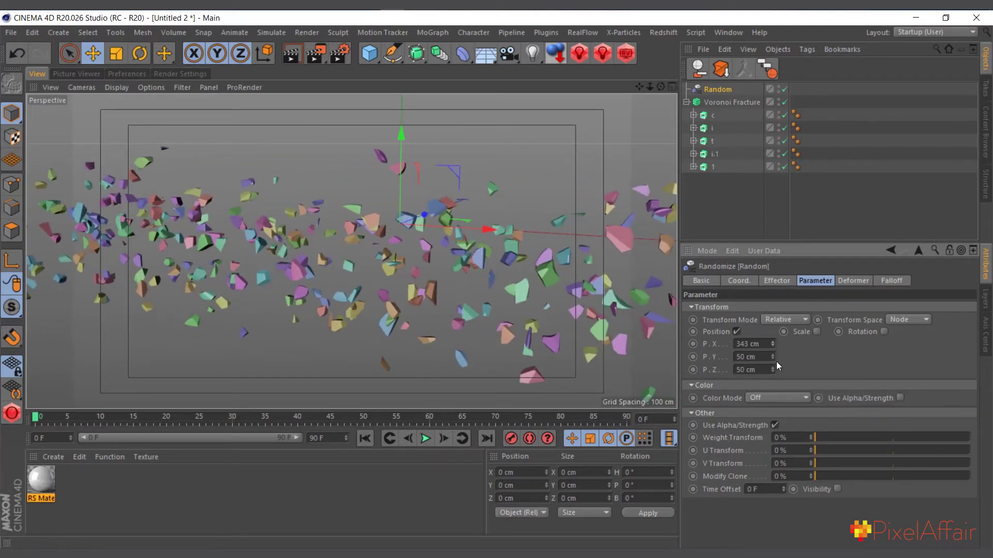
left_click_drag(775, 358, 802, 165)
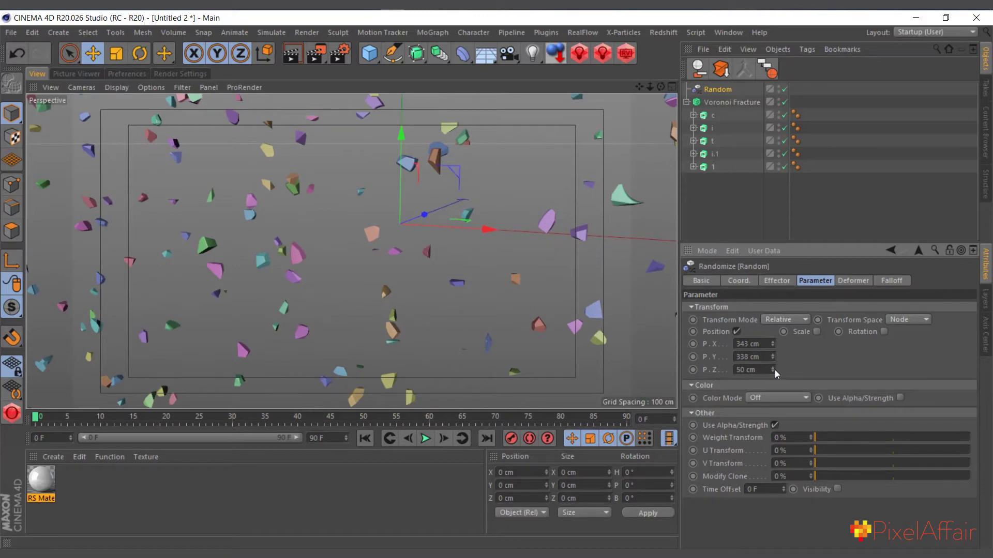
left_click_drag(775, 370, 829, 262)
Preview the explosion by lowering the Random effector's strength and bringing it back to 100 %.
left_click(786, 284)
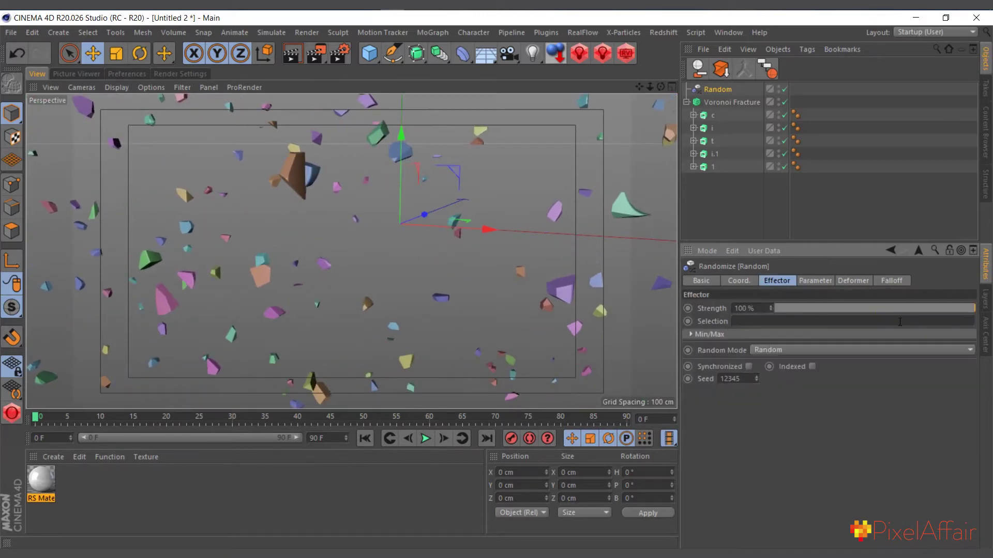
left_click_drag(949, 312, 838, 309)
left_click_drag(932, 308, 977, 308)
Enable rotation on the Random effector and set its heading to 185° and its pitch to 99°.
left_click(810, 282)
left_click(884, 332)
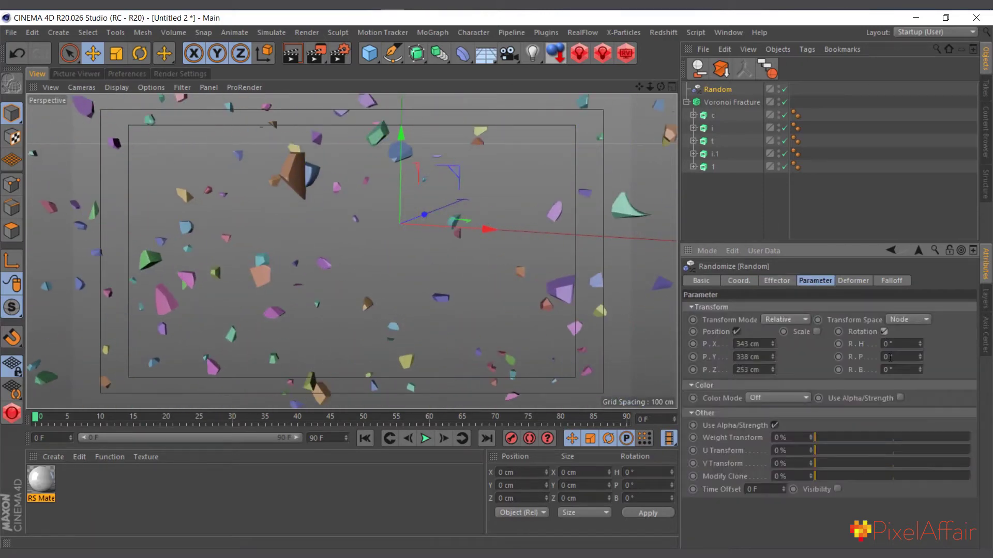
left_click_drag(918, 343, 913, 221)
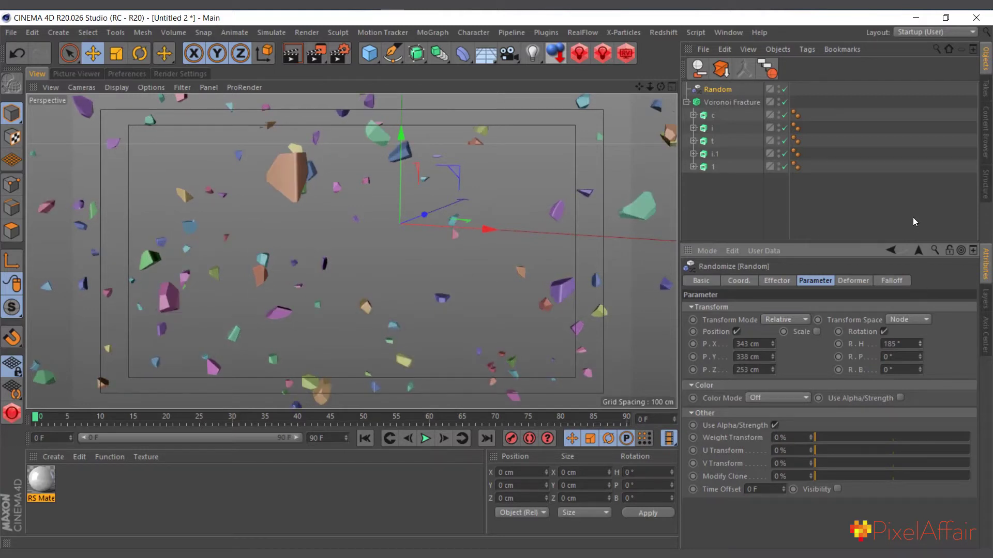
left_click_drag(920, 357, 924, 363)
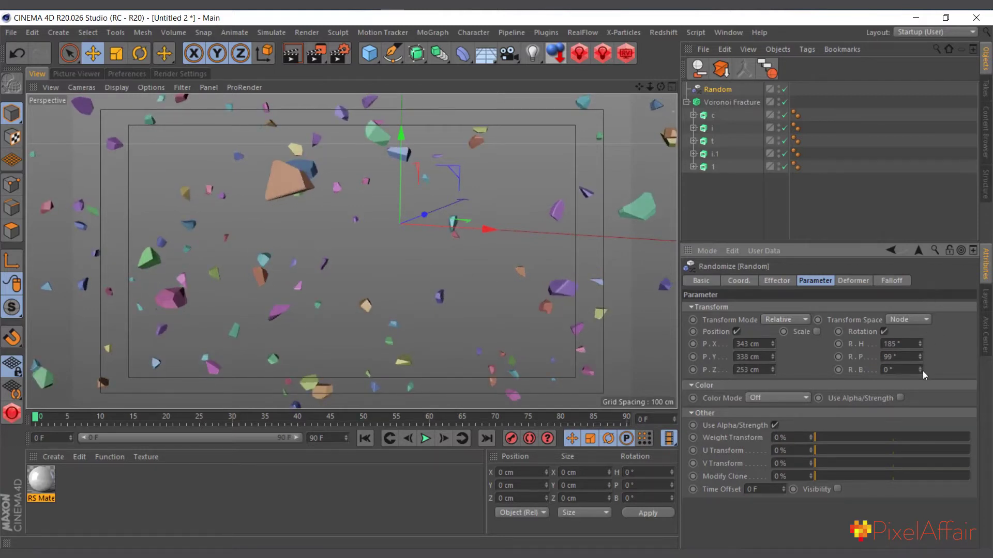
Test the Random effector's strength again, ending at 100 %, and inspect the solid fragments from another angle.
left_click(777, 281)
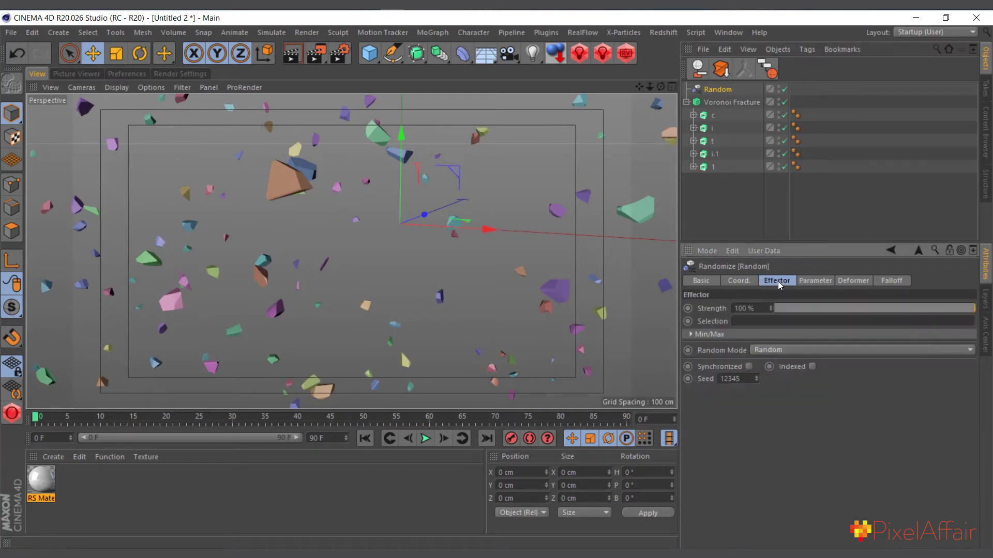
mouse_move(959, 310)
left_mouse_down()
mouse_move(769, 309)
mouse_move(975, 308)
left_mouse_up()
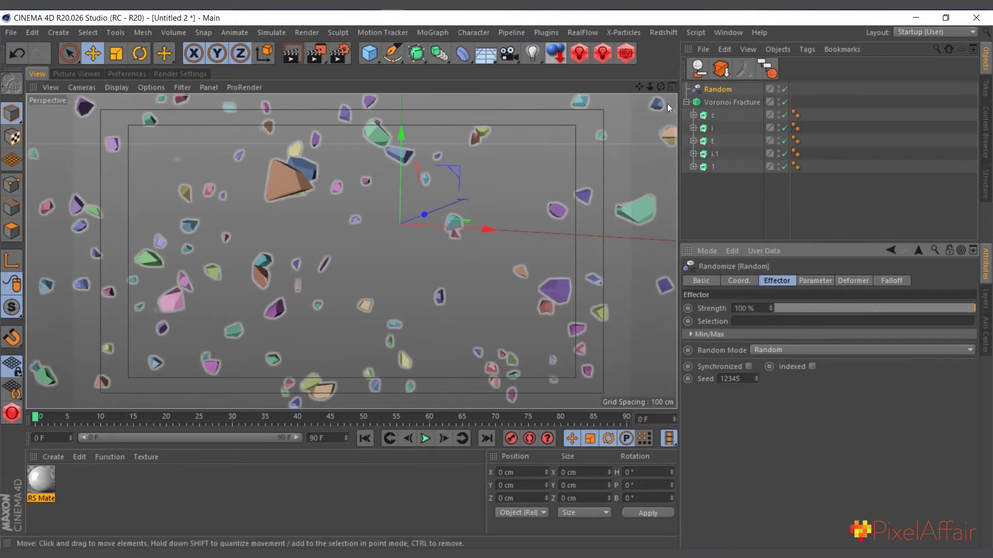
left_click_drag(284, 168, 295, 191, "alt")
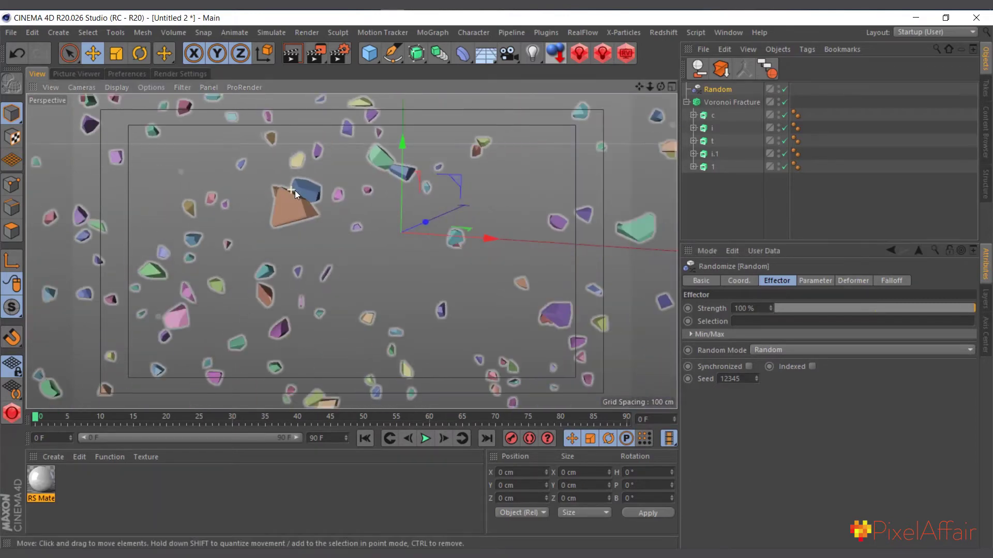
left_click_drag(662, 88, 371, 119)
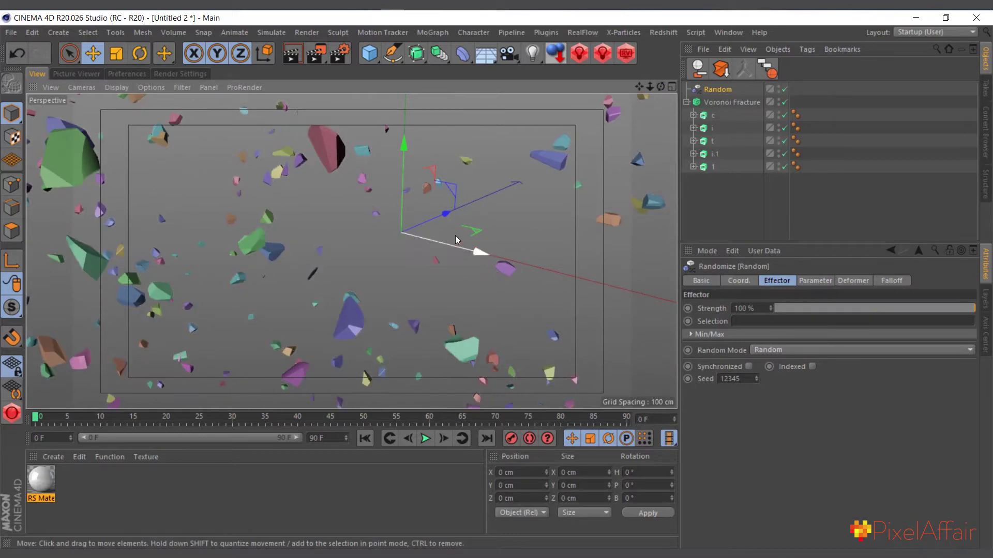
left_click_drag(455, 235, 399, 145, "alt")
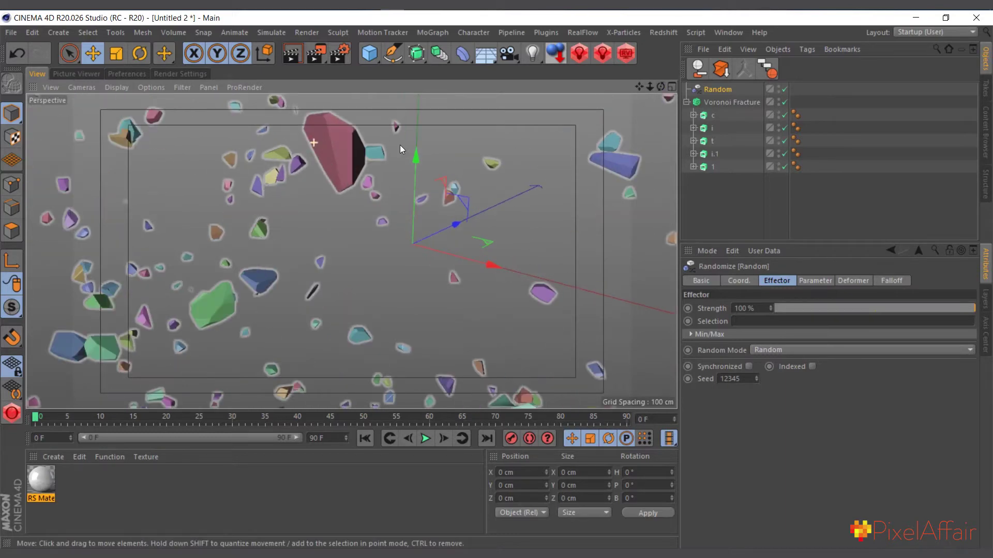
left_click_drag(544, 197, 772, 141, "alt")
Turn off Create Single Object in the caps settings of all five extruded letters.
left_click_drag(732, 170, 714, 115)
left_click_drag(720, 186, 713, 114)
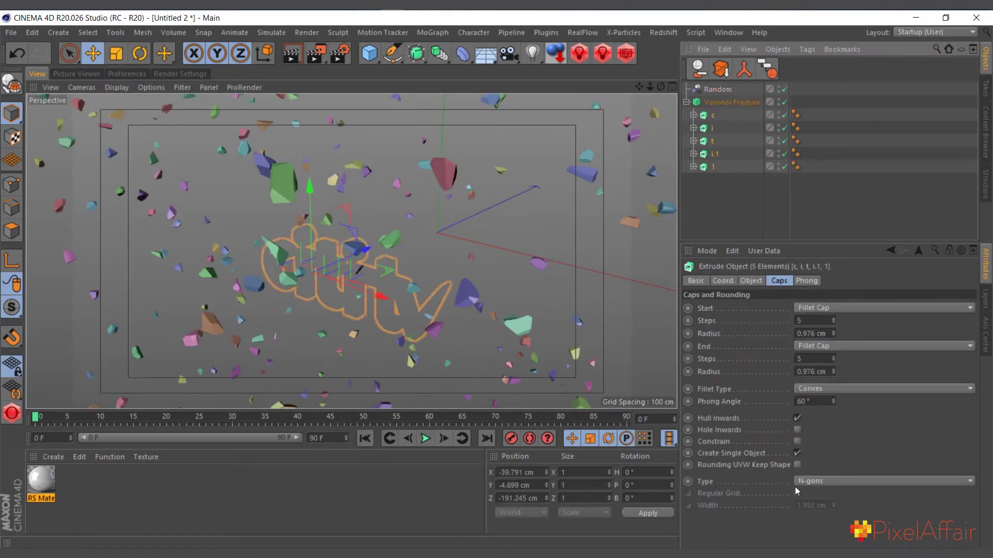
left_click(797, 452)
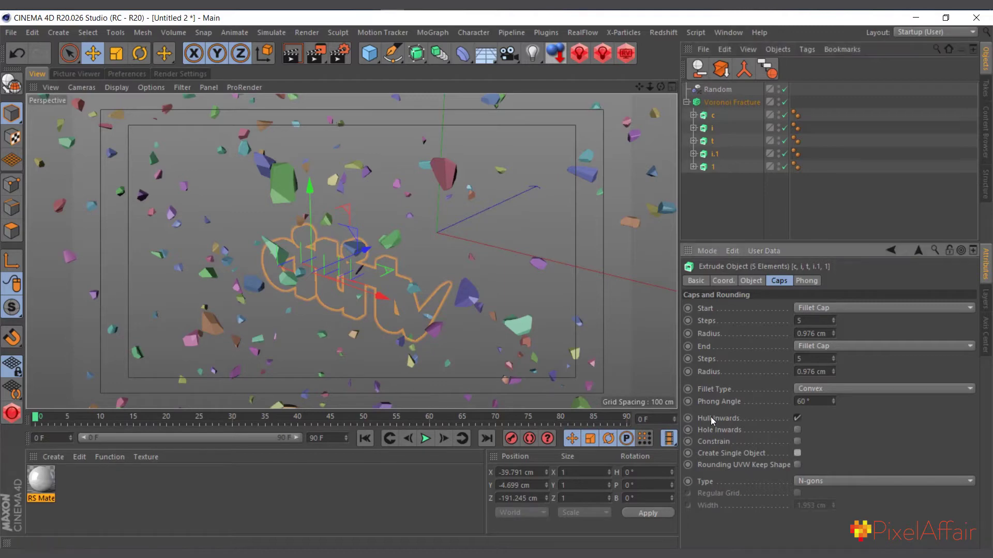
Examine from several angles how the scattered fragments look with separate caps on the letters.
scroll(457, 195, "down", 3)
scroll(457, 195, "up", 3)
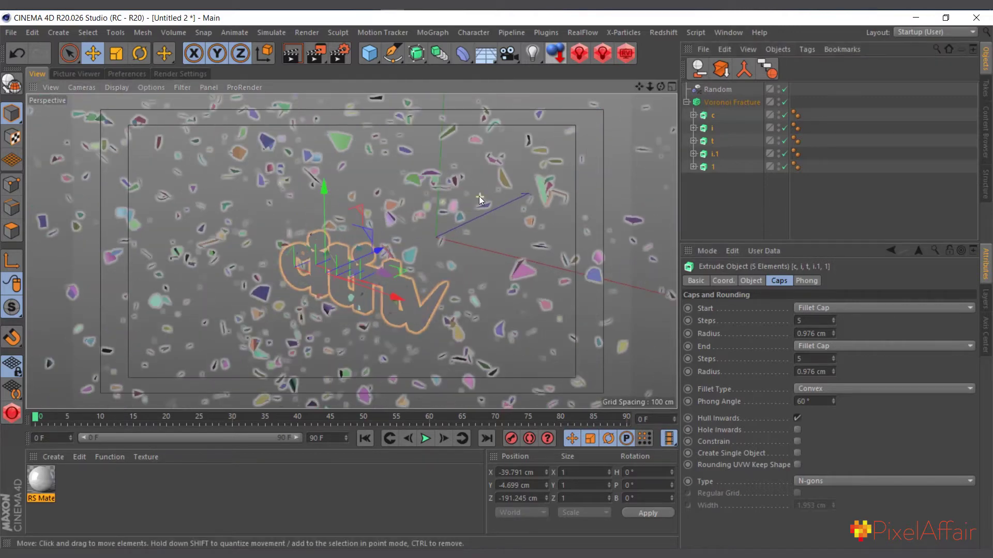
scroll(457, 195, "down", 2)
left_click_drag(661, 86, 268, 255)
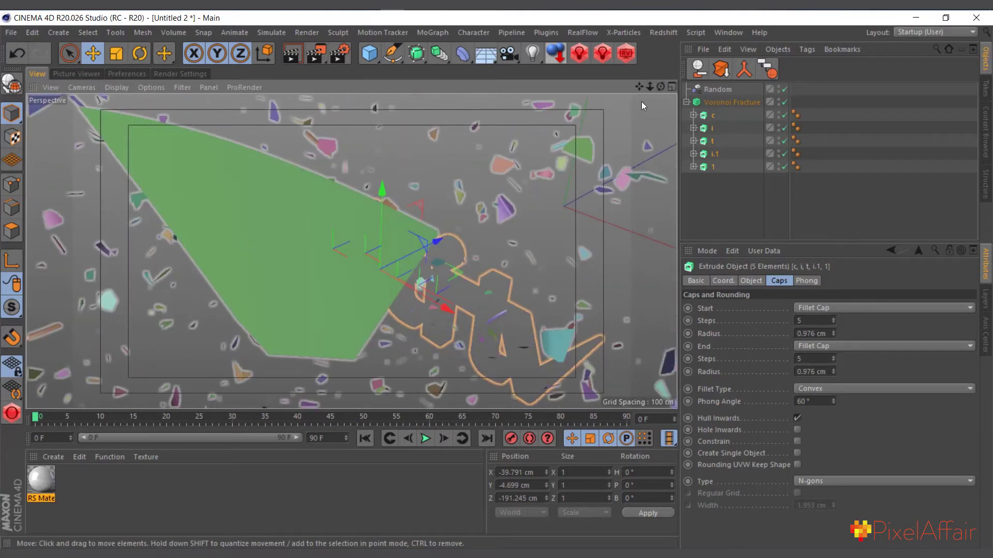
left_click_drag(659, 86, 657, 89)
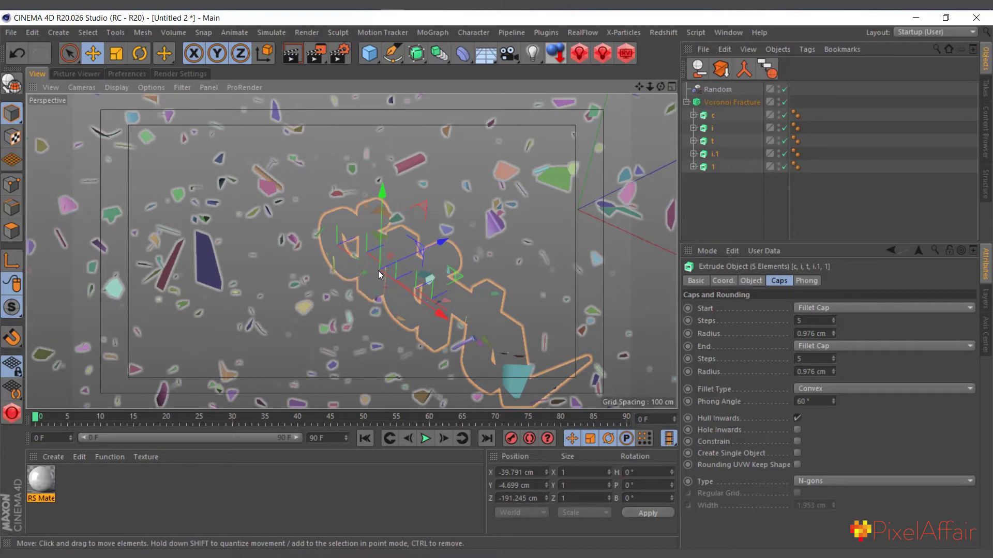
left_click_drag(379, 274, 360, 250, "alt")
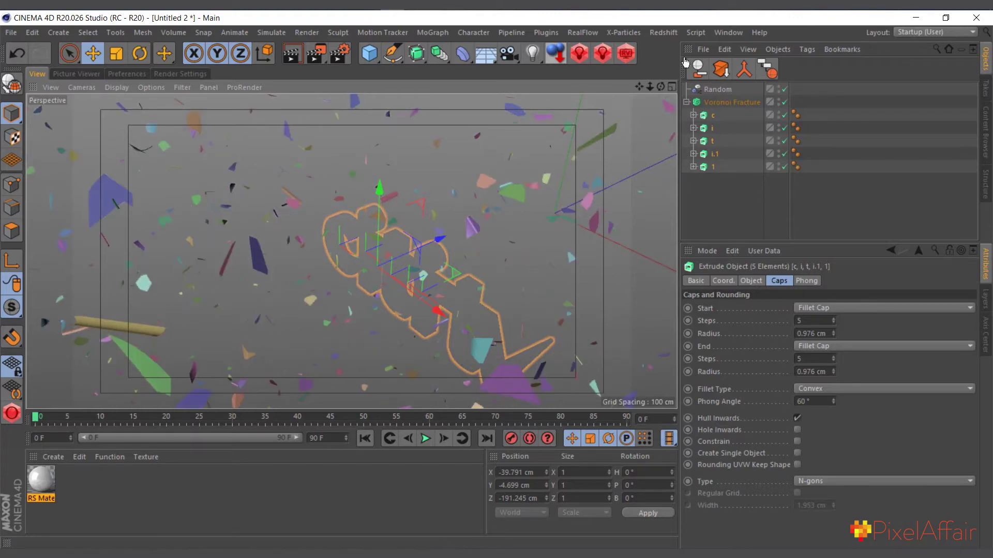
Switch to the Citi TV 3D Logo text.c4d project and scrub its animation to frame 153 with the Random effector selected.
left_click(726, 32)
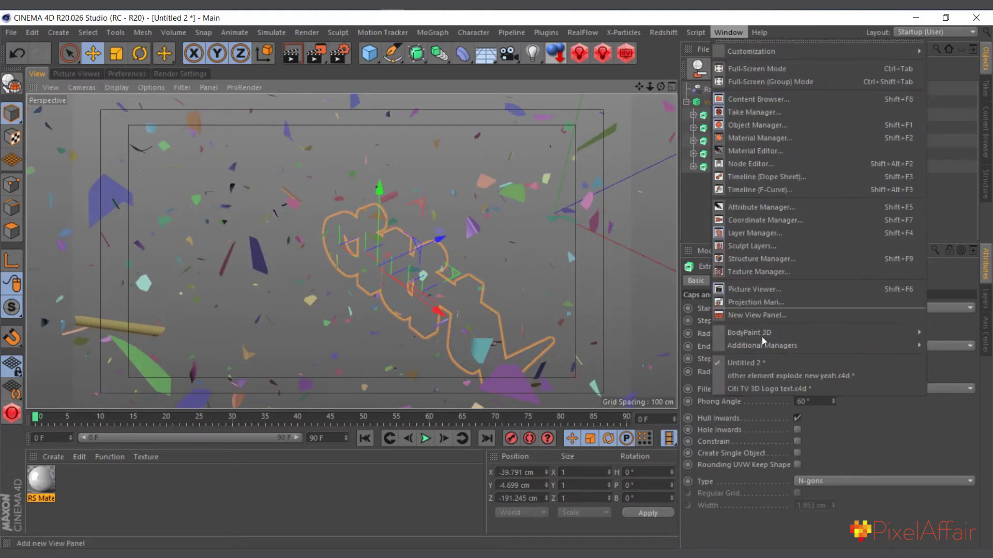
left_click(761, 389)
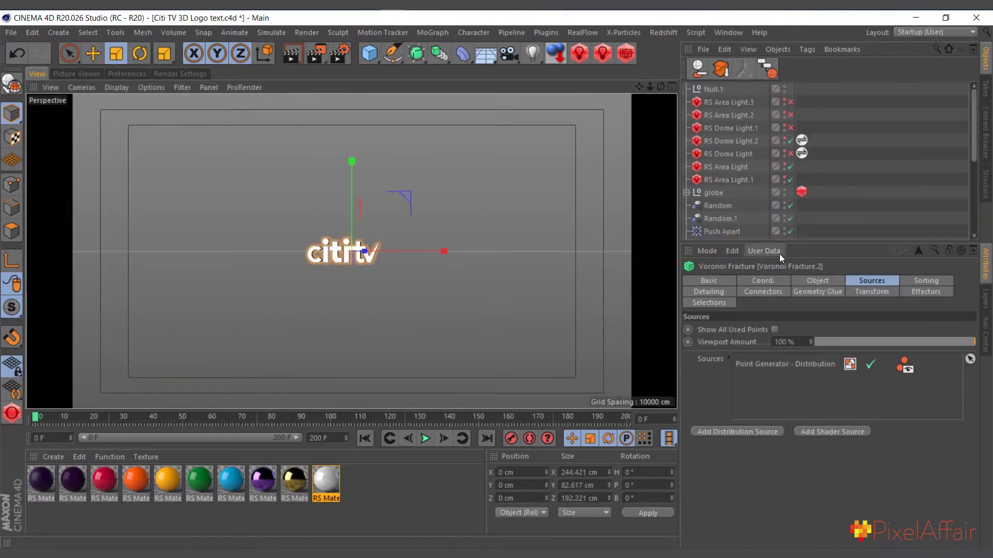
left_click_drag(810, 244, 805, 360)
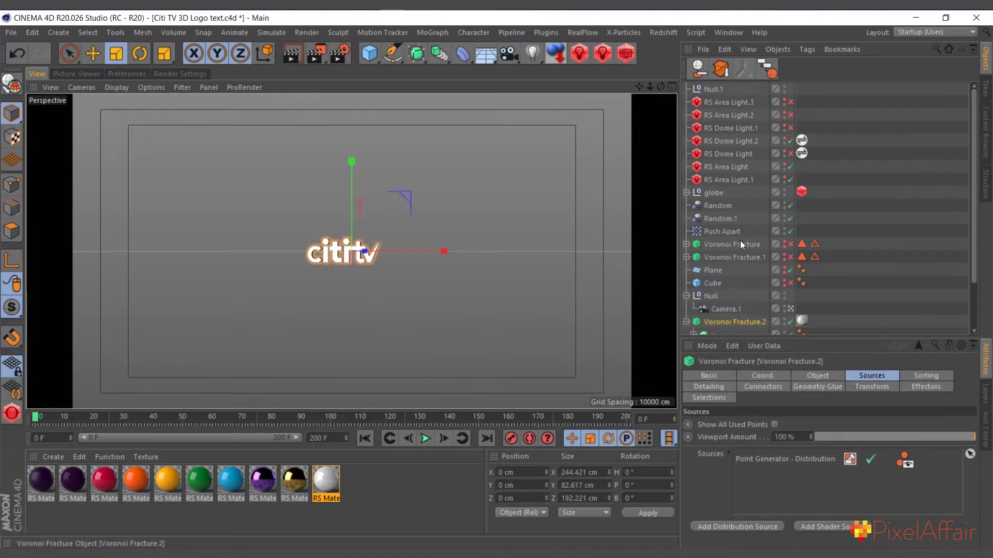
left_click(721, 206)
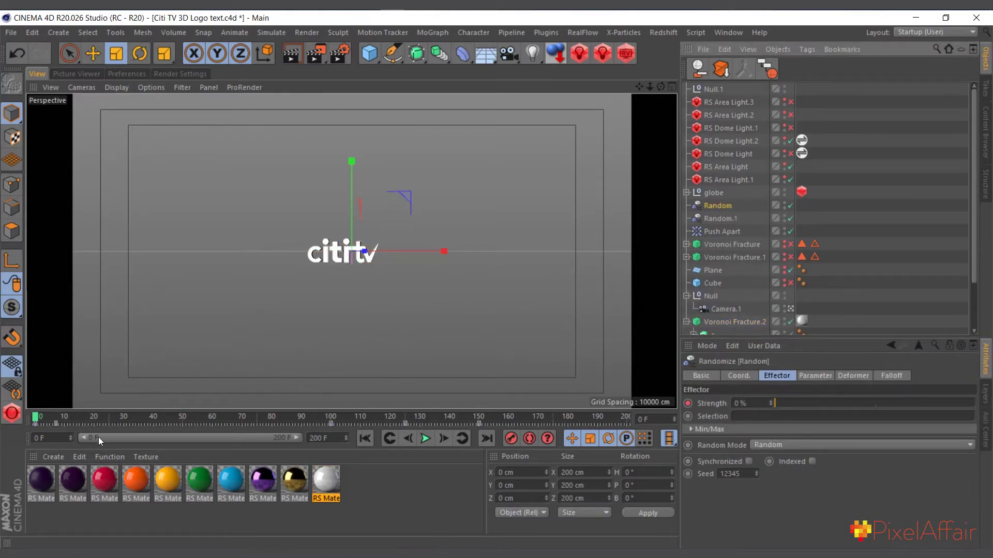
left_click_drag(42, 417, 487, 473)
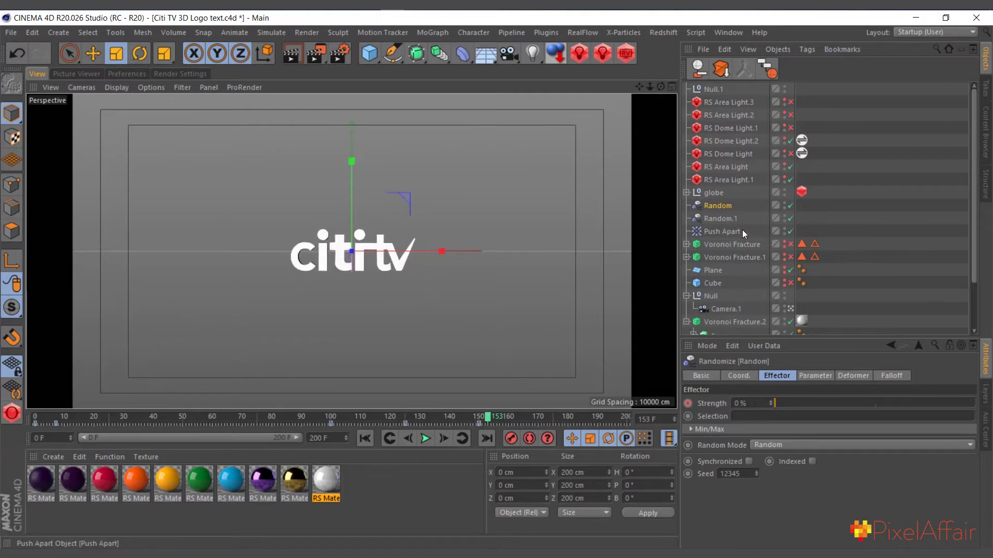
Compare the transform parameters of Random and Random.1, and examine the Push Apart effector while scrubbing the animation back to frame 145.
left_click(724, 223)
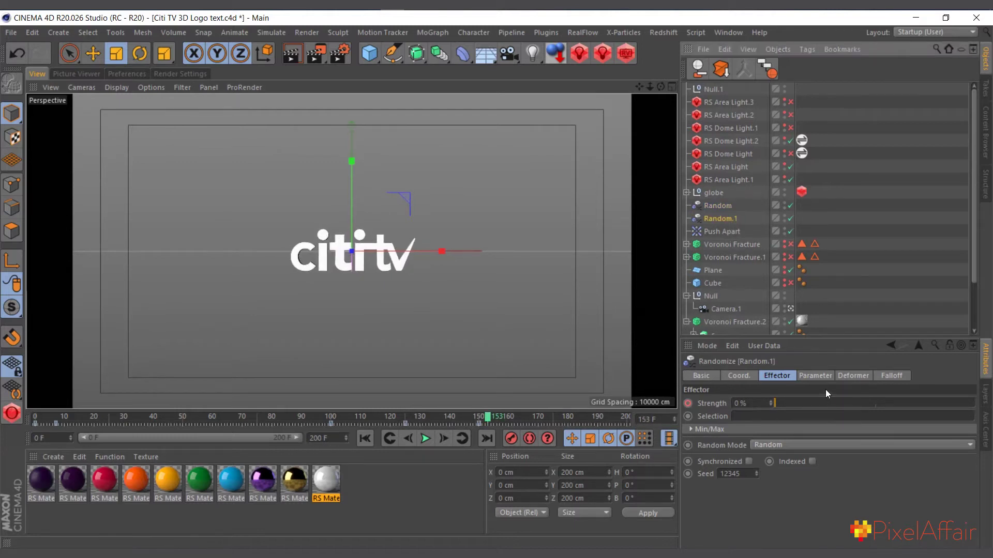
left_click(821, 376)
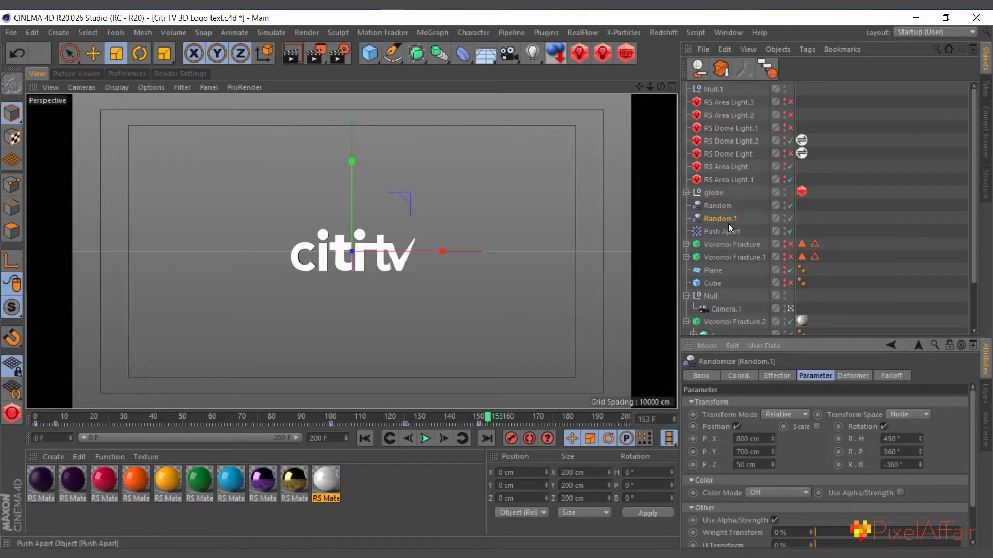
left_click(714, 206)
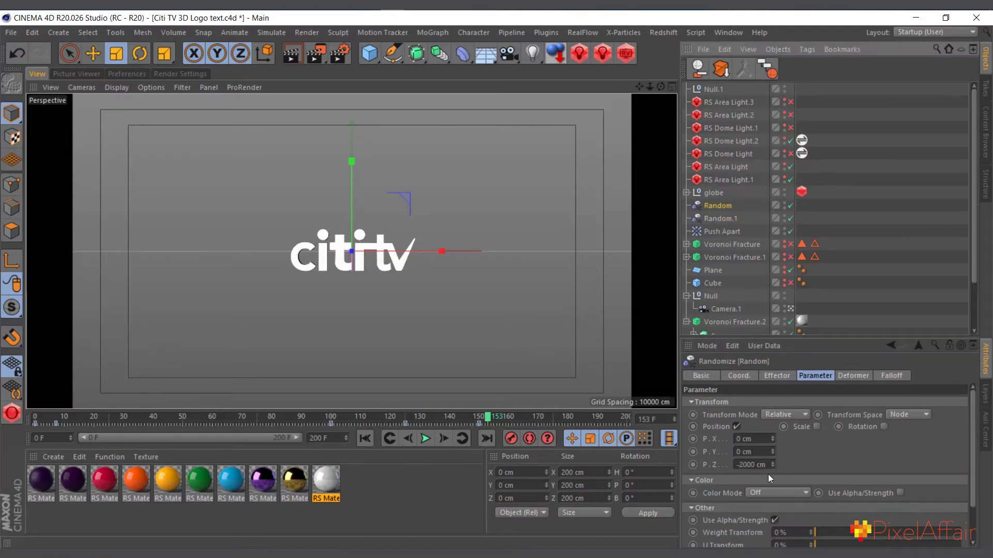
left_click(718, 219)
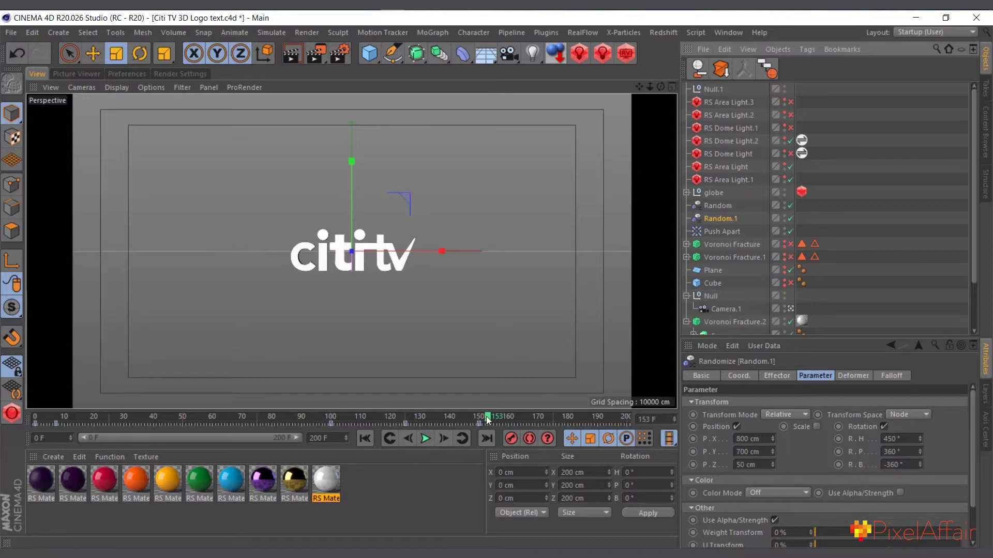
mouse_move(488, 420)
left_mouse_down()
mouse_move(290, 417)
mouse_move(494, 423)
left_mouse_up()
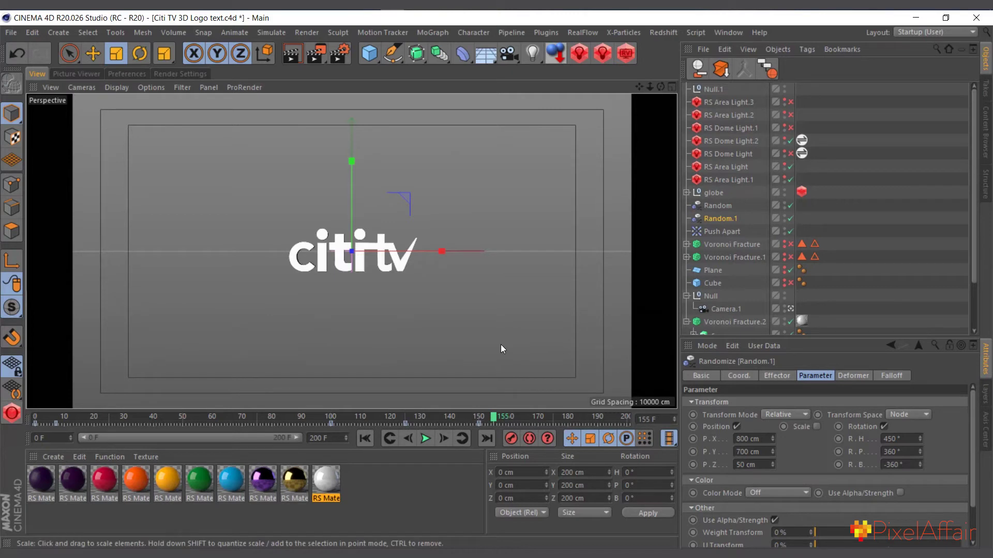
left_click(706, 206)
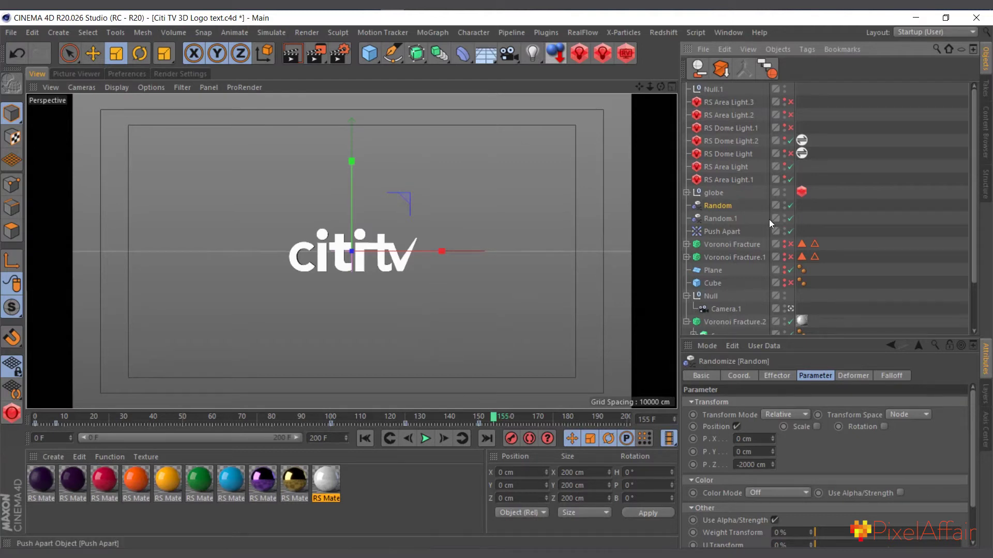
left_click(728, 217)
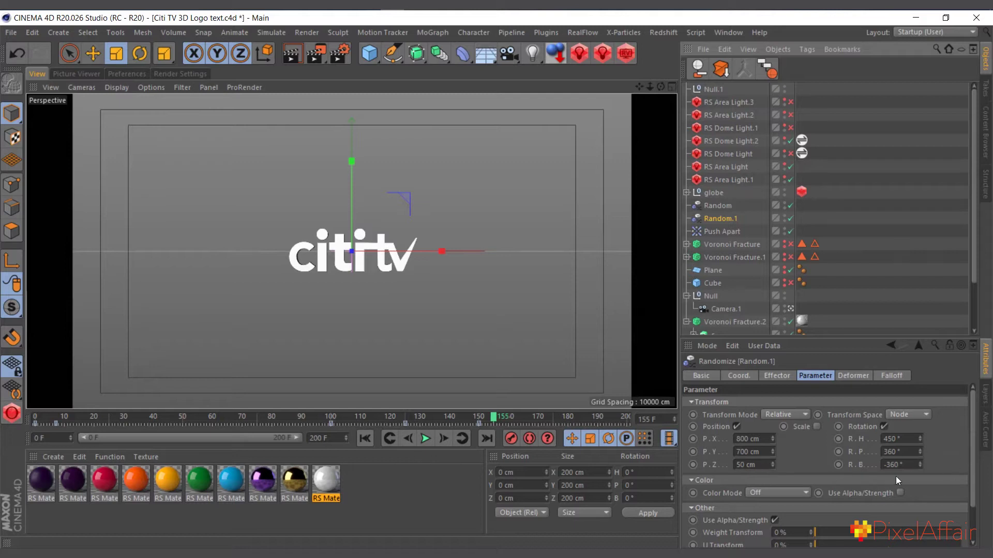
left_click(723, 233)
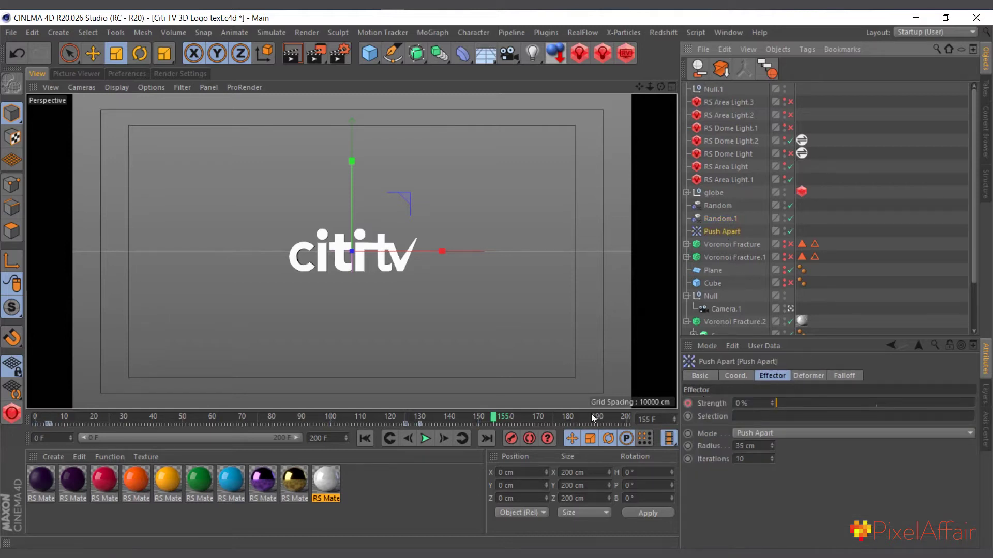
left_click_drag(493, 420, 464, 419)
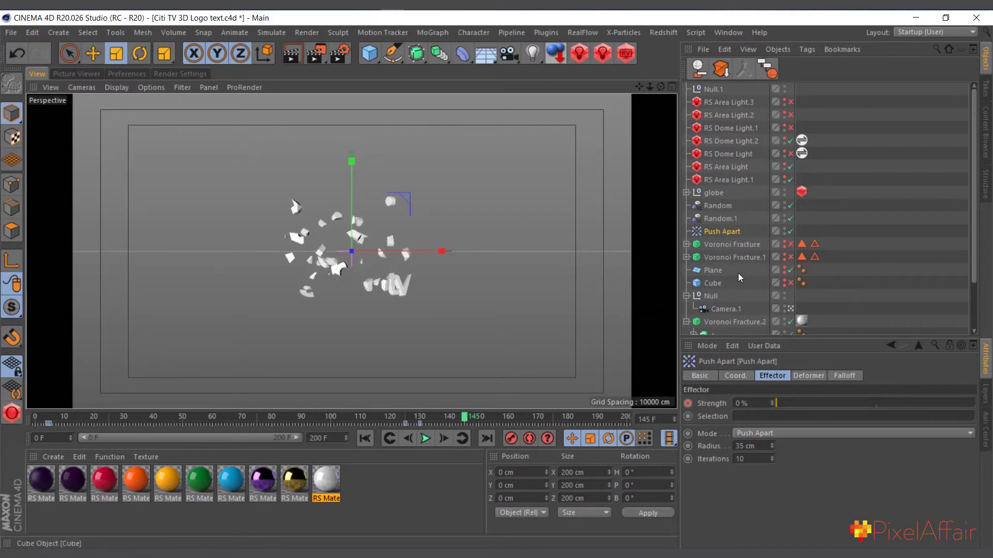
Disable all five extruded letters under Voronoi Fracture.2.
scroll(717, 290, "down", 3)
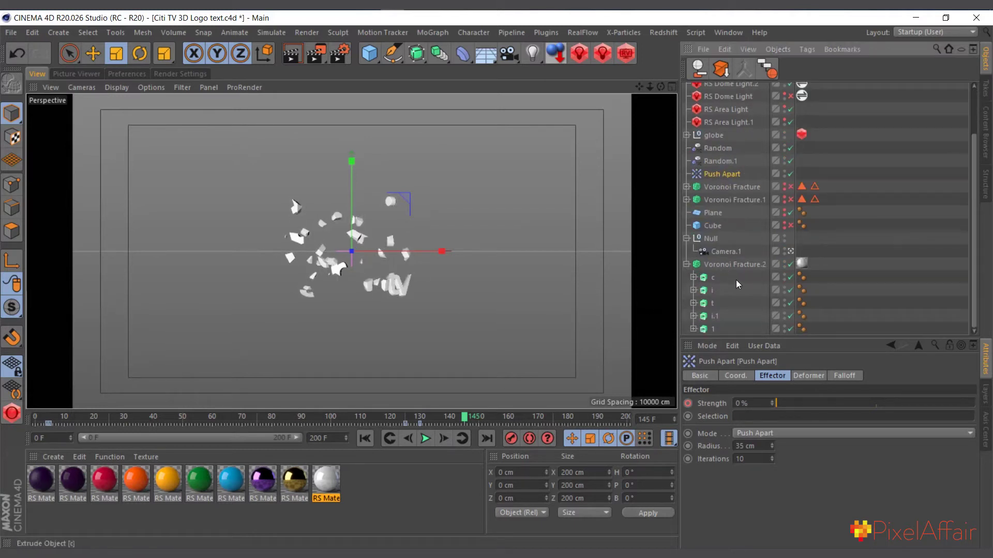
left_click_drag(733, 283, 721, 334)
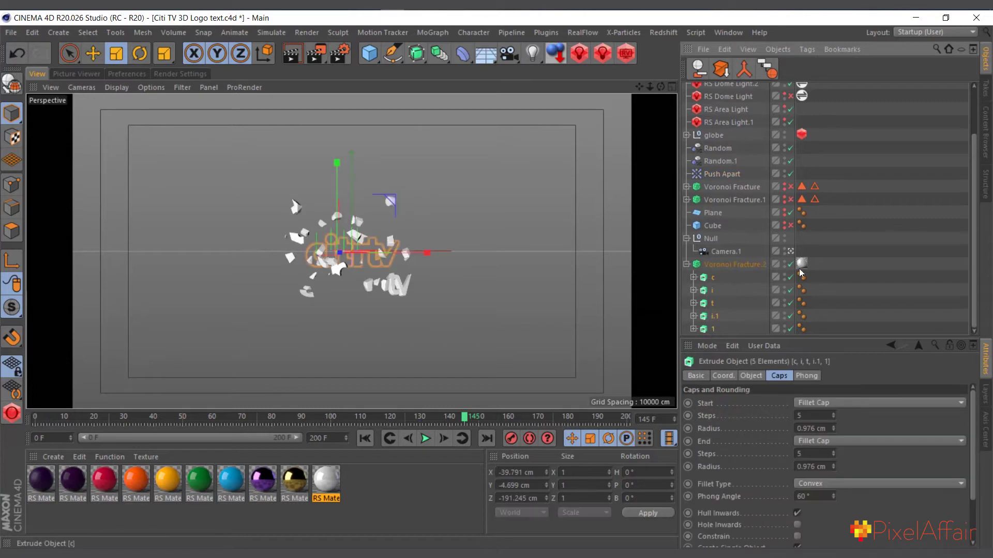
left_click(791, 329)
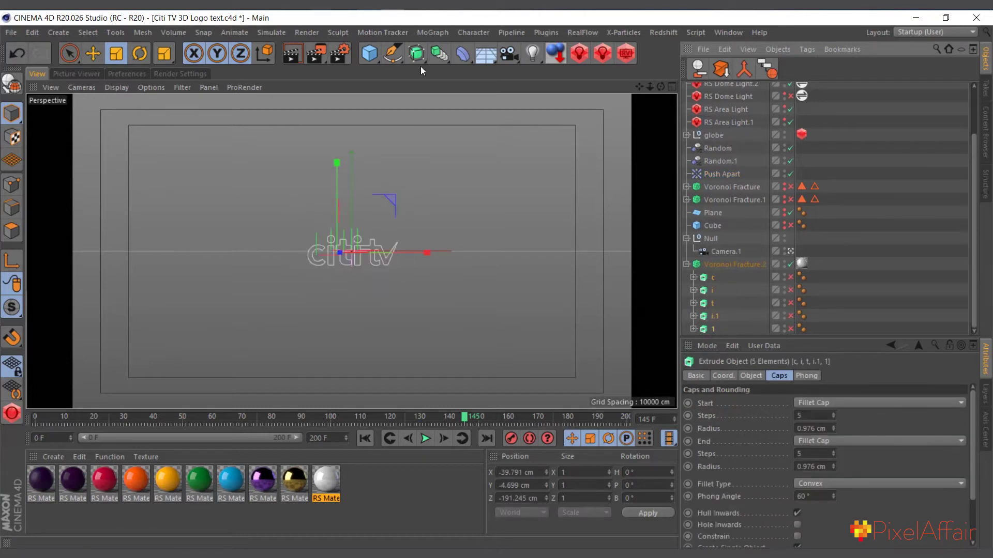
Add a Sphere, make it a child of Voronoi Fracture.2, and return the animation to frame 0.
left_click(376, 60)
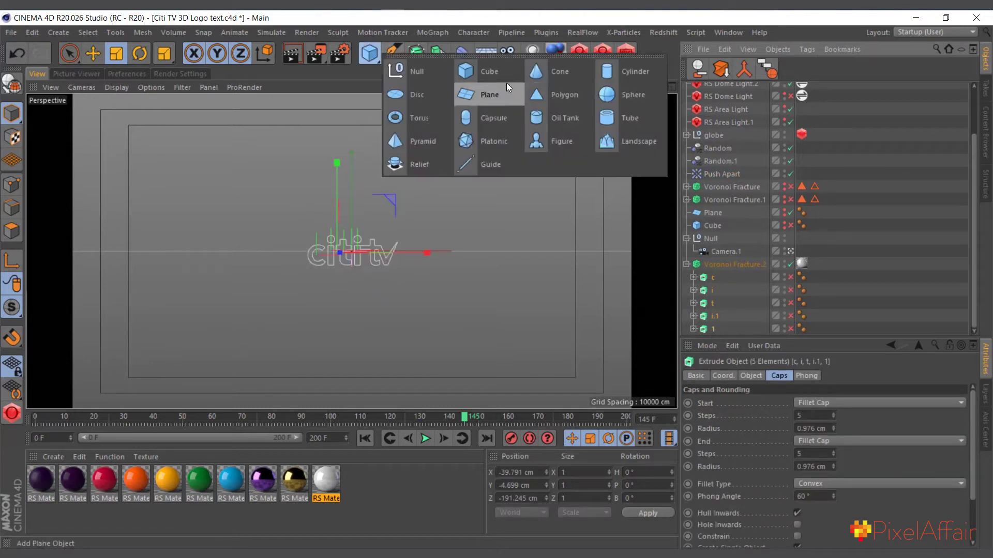
left_click(620, 95)
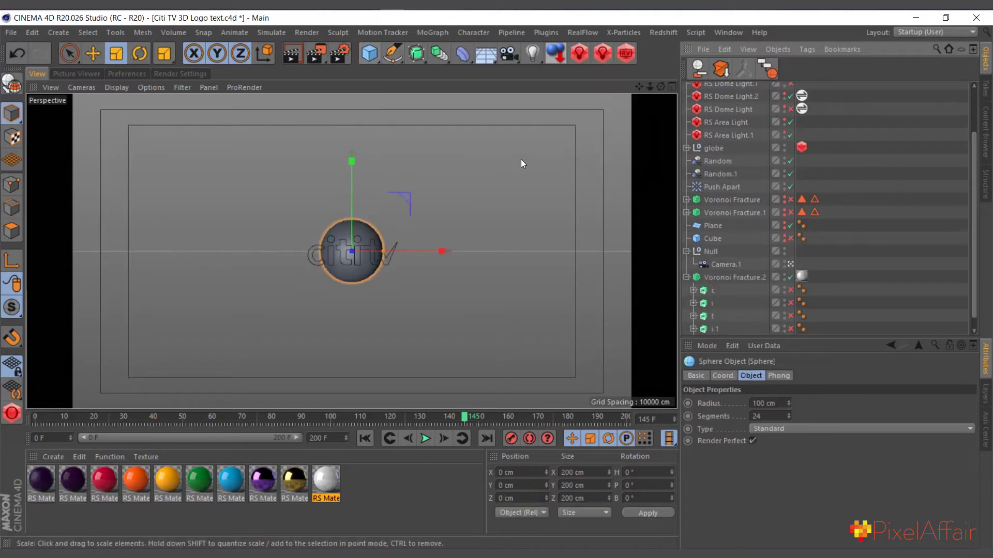
scroll(731, 231, "up", 3)
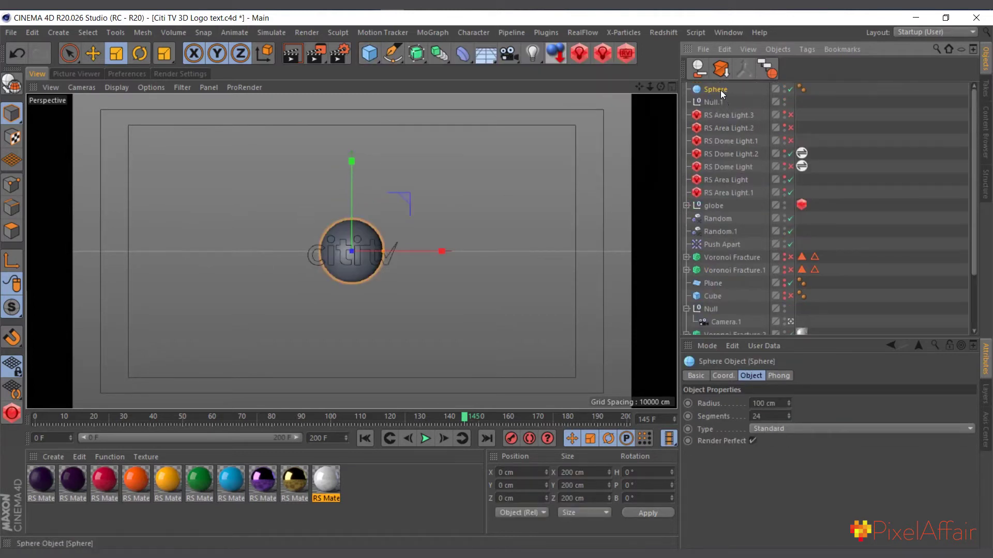
left_click_drag(740, 336, 734, 266)
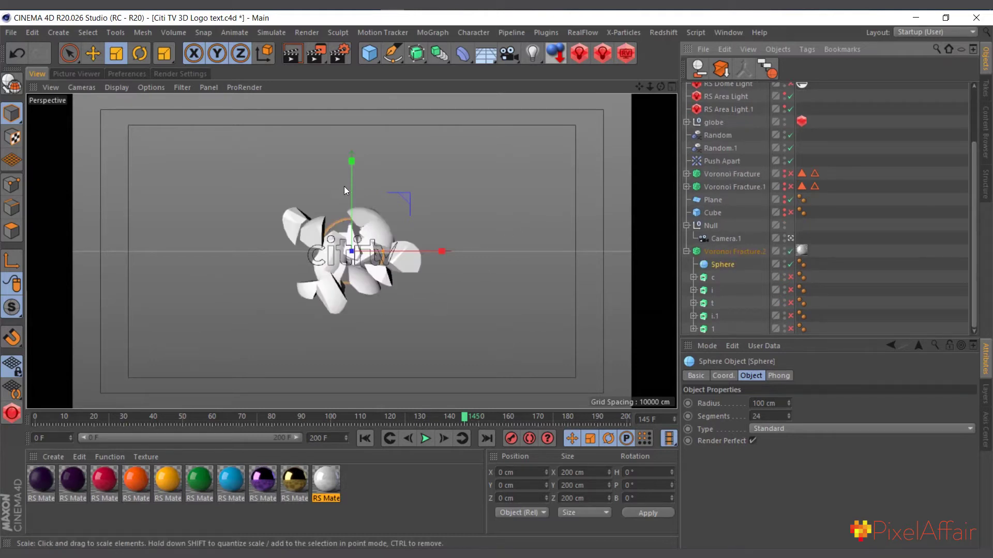
left_click_drag(466, 423, 479, 460)
key("shift+f")
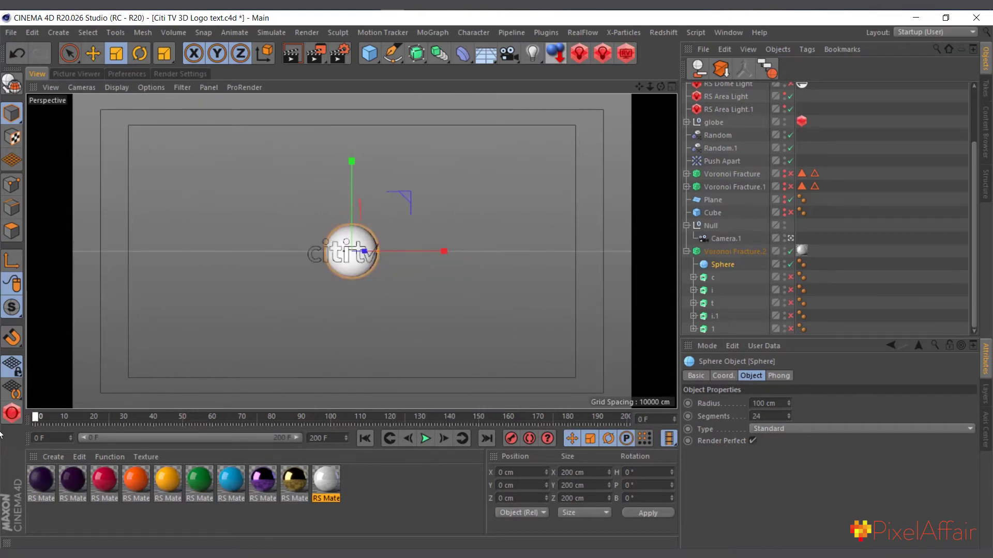
Disable the Sphere in Voronoi Fracture.2 and enable Voronoi Fracture and Voronoi Fracture.1.
left_click(789, 264)
left_click(686, 252)
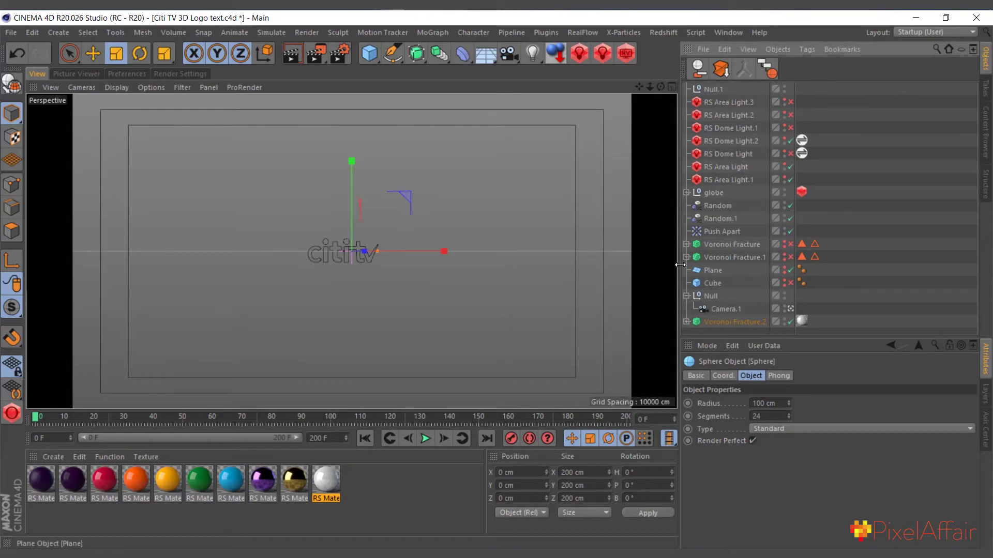
left_click(686, 257)
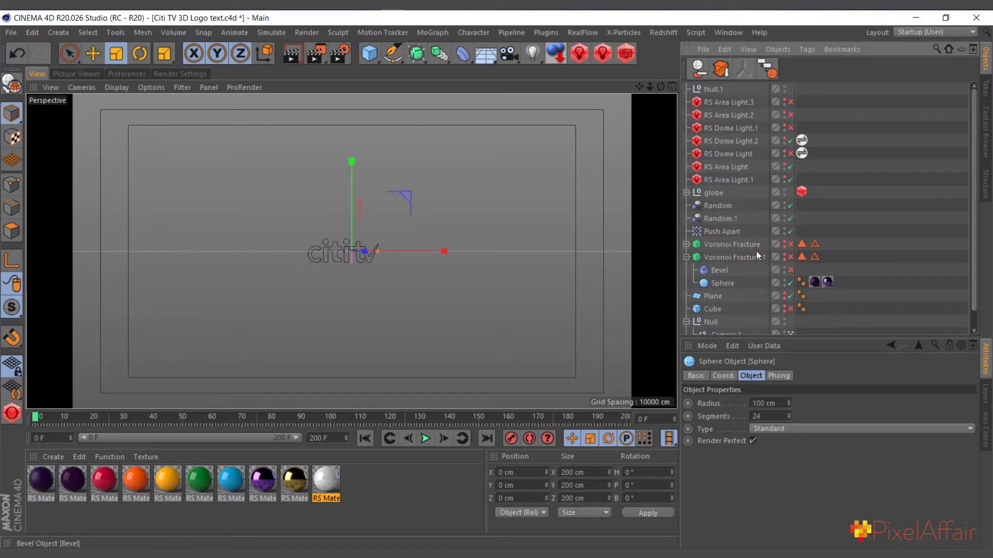
left_click(686, 245)
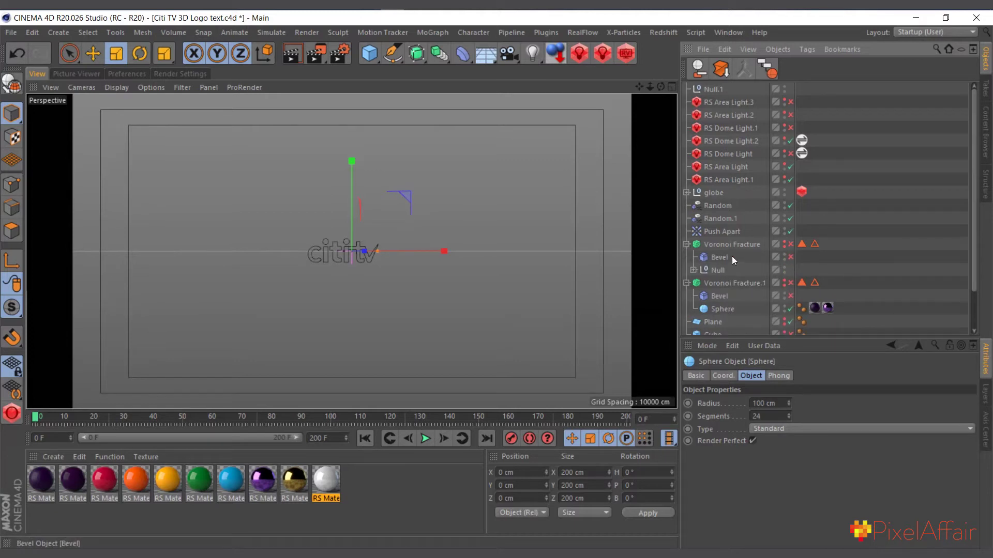
left_click(728, 243)
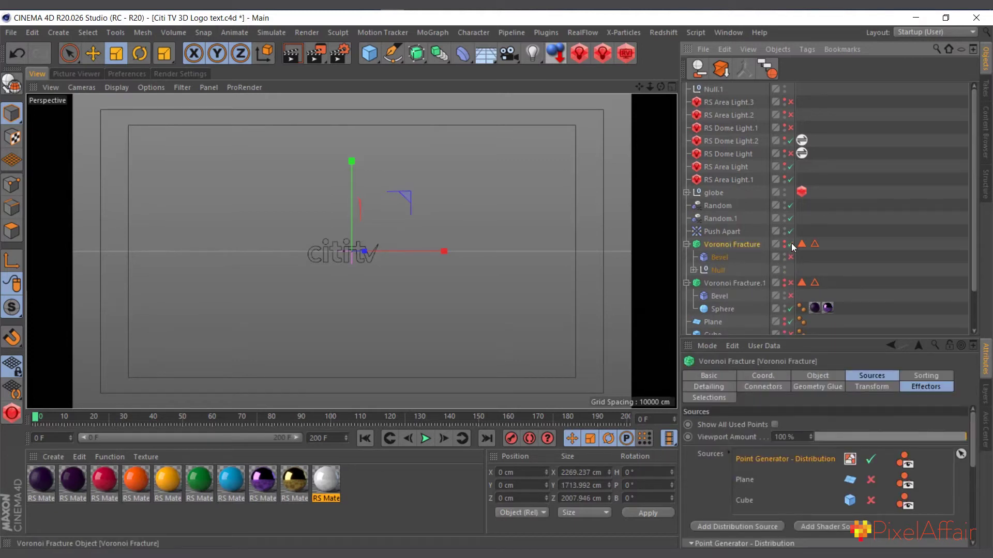
left_click(790, 244)
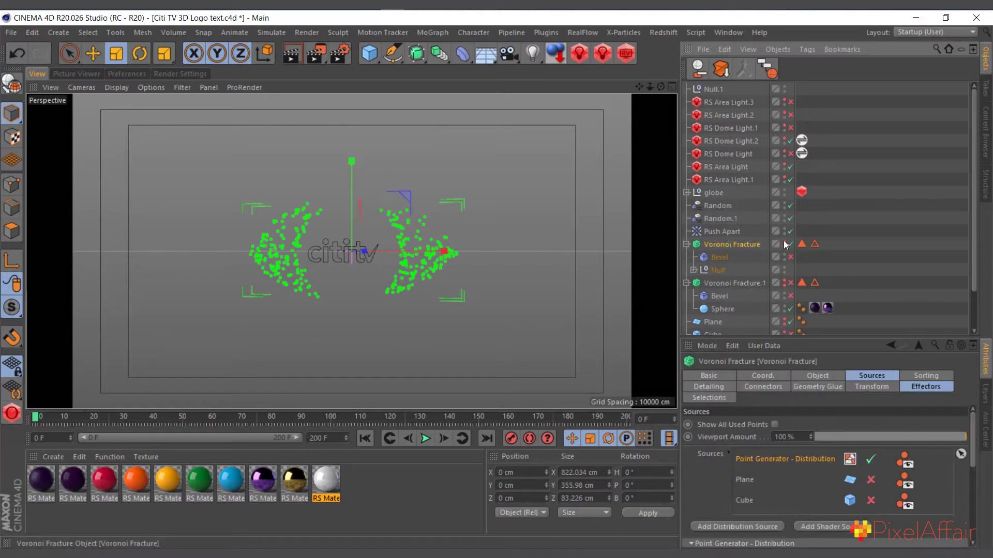
left_click(789, 283)
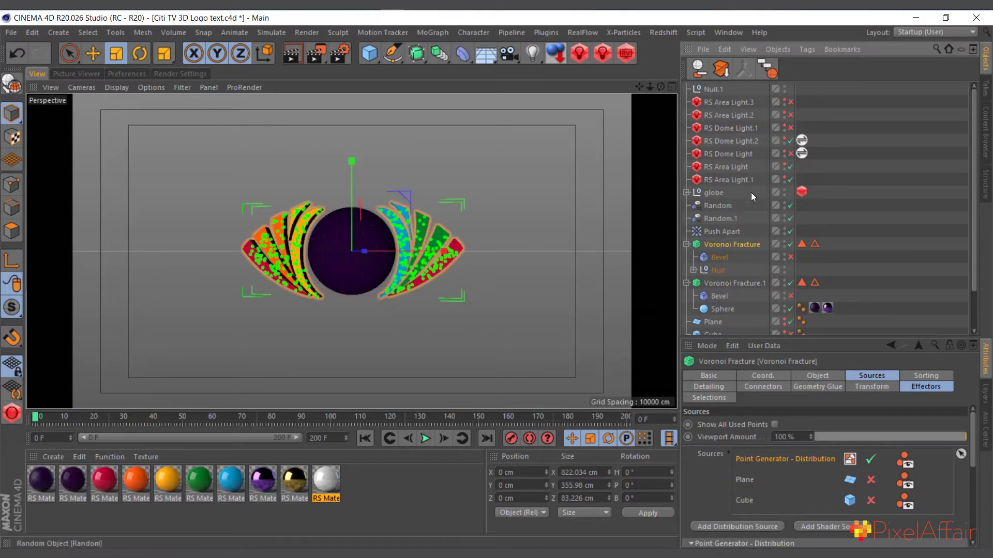
Check the Random.1 and Random effectors and scrub the logo explosion to frame 45.
left_click(719, 218)
left_click(719, 206)
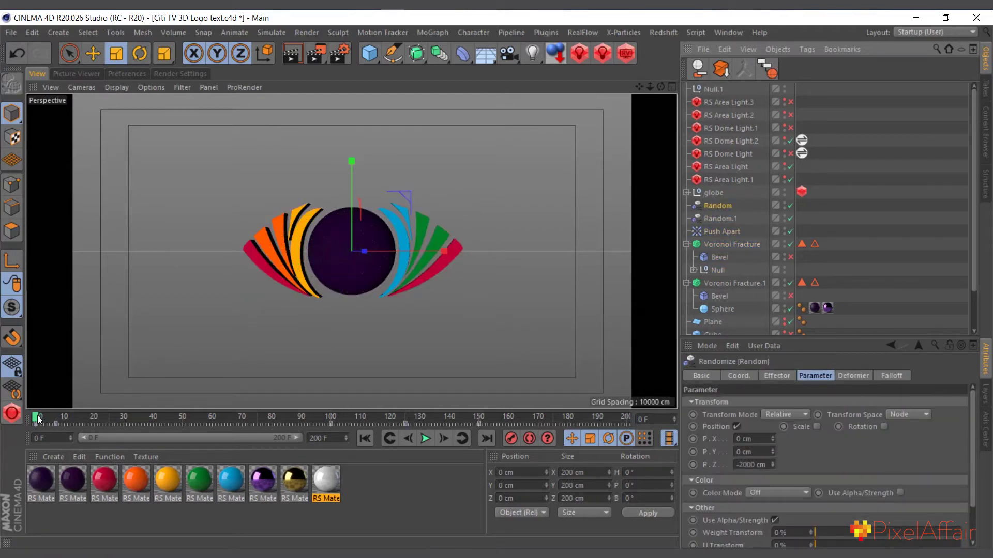
left_click(79, 416)
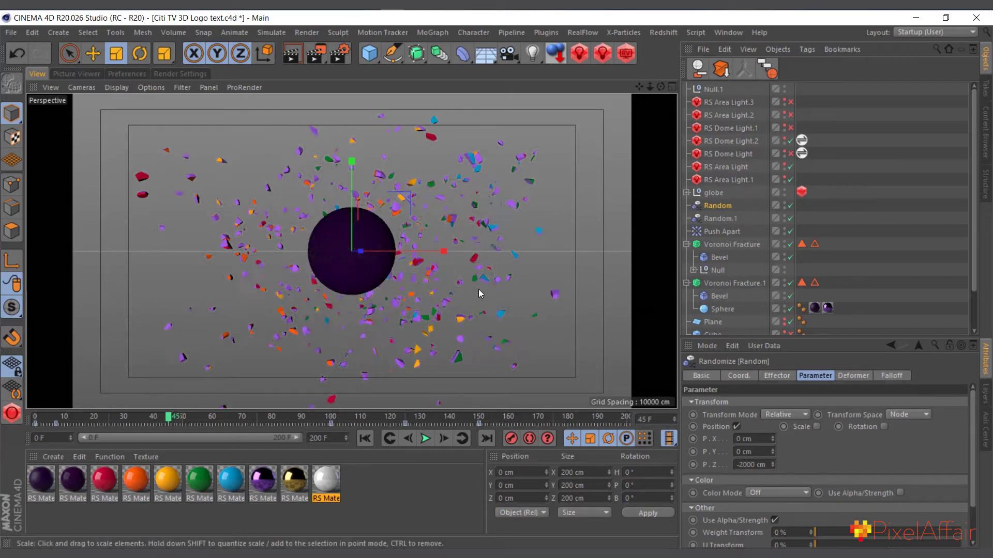
Examine Voronoi Fracture, the Sphere inside Voronoi Fracture.1, and the effector list of Voronoi Fracture.1.
left_click(489, 275)
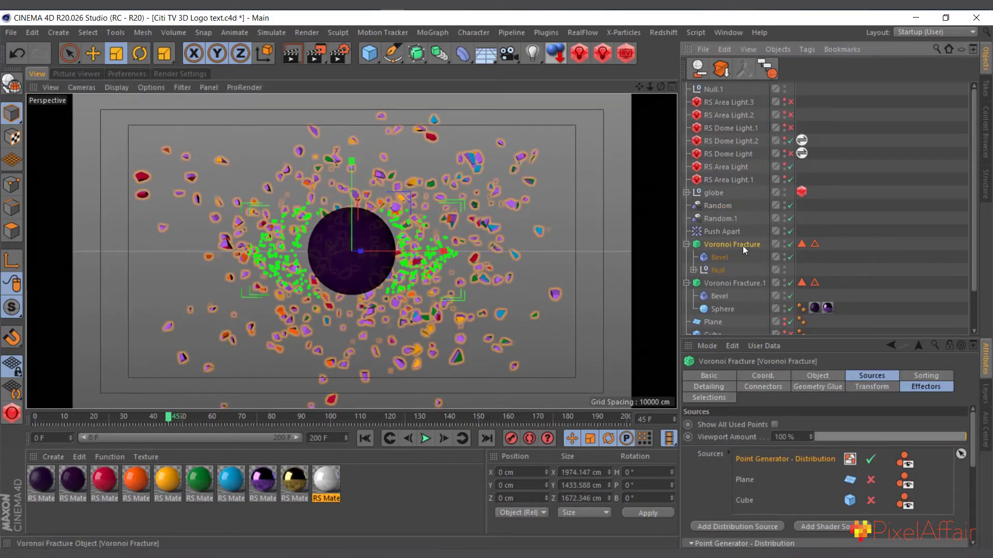
left_click(725, 309)
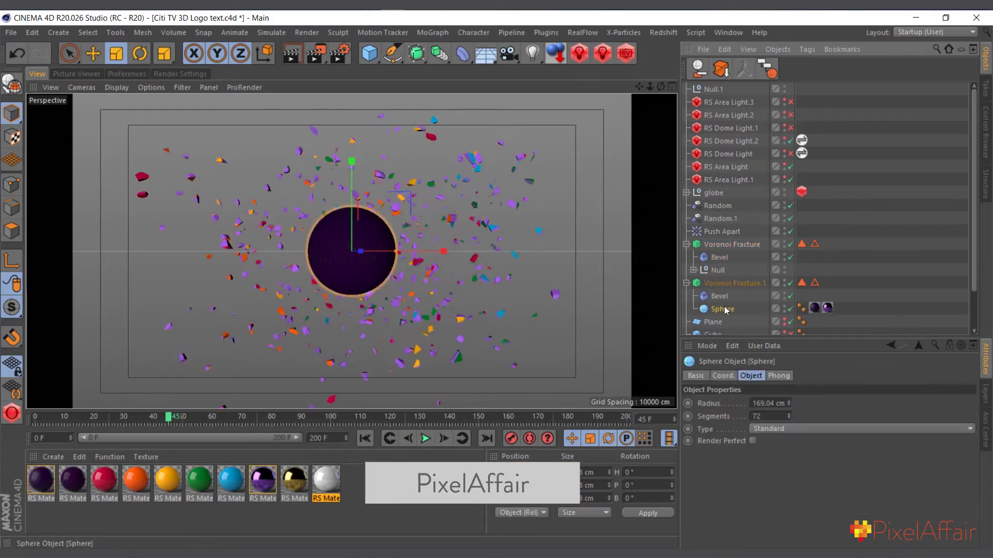
left_click(743, 282)
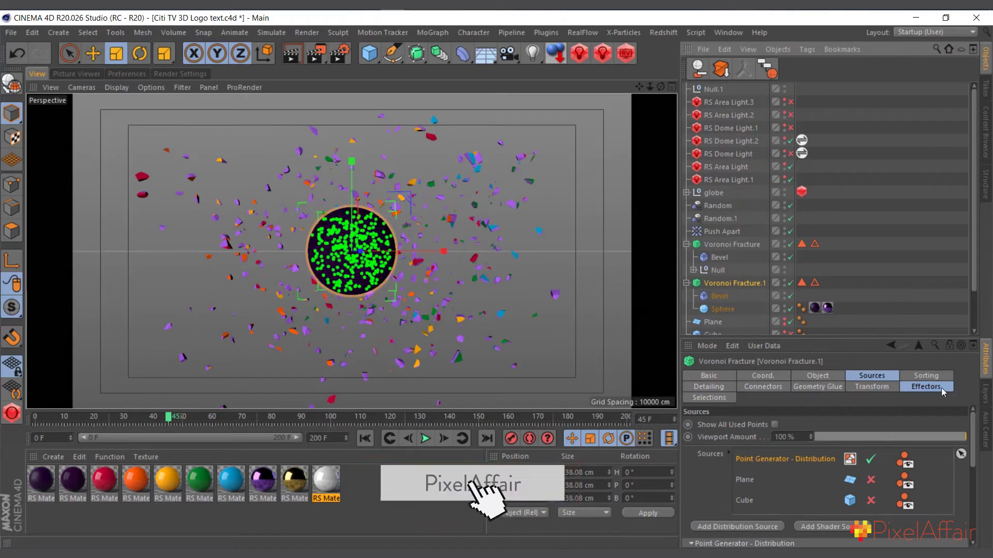
left_click(926, 387)
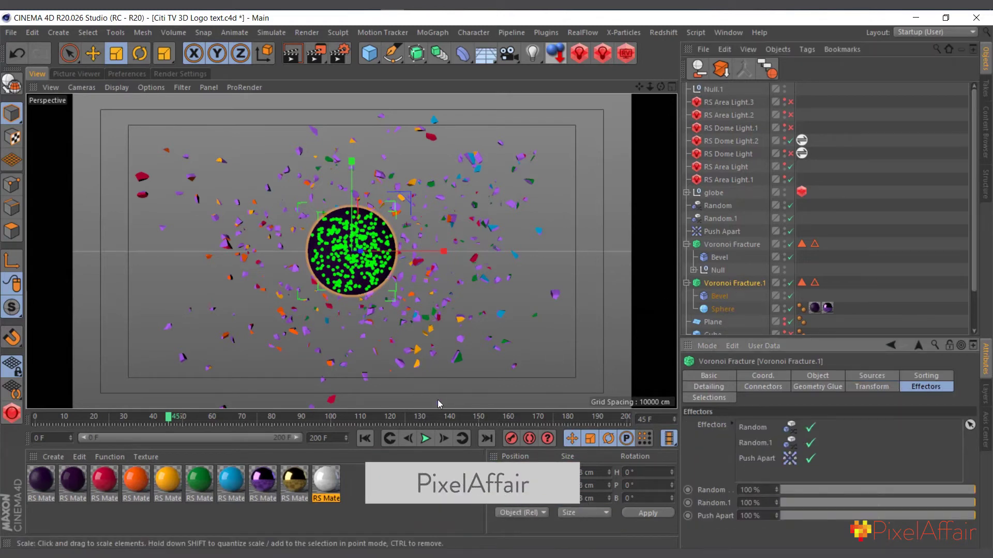
At frame 100, disable the Bevel deformers in both Voronoi Fractures and open the basic properties of Voronoi Fracture.1's Bevel.
left_click(331, 422)
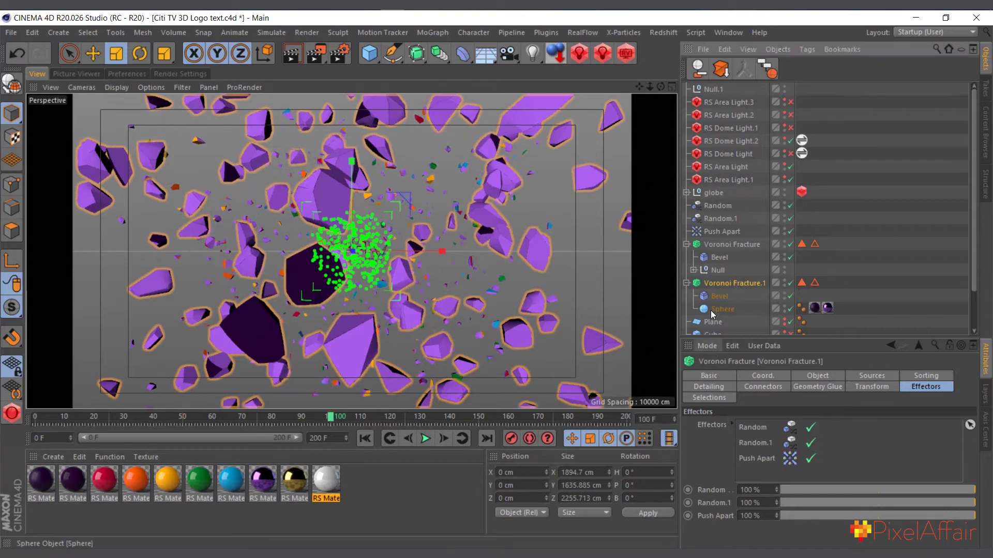
left_click(790, 295)
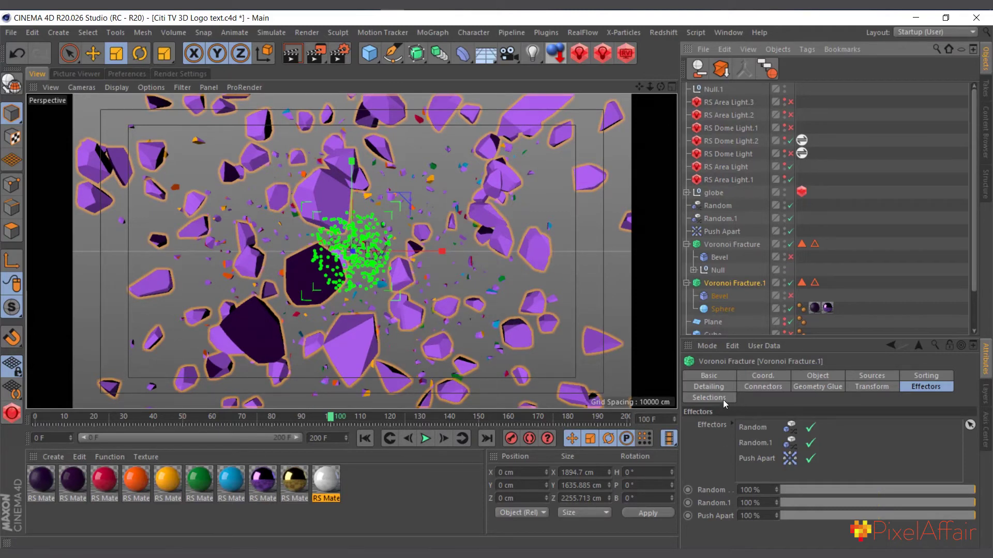
left_click(812, 378)
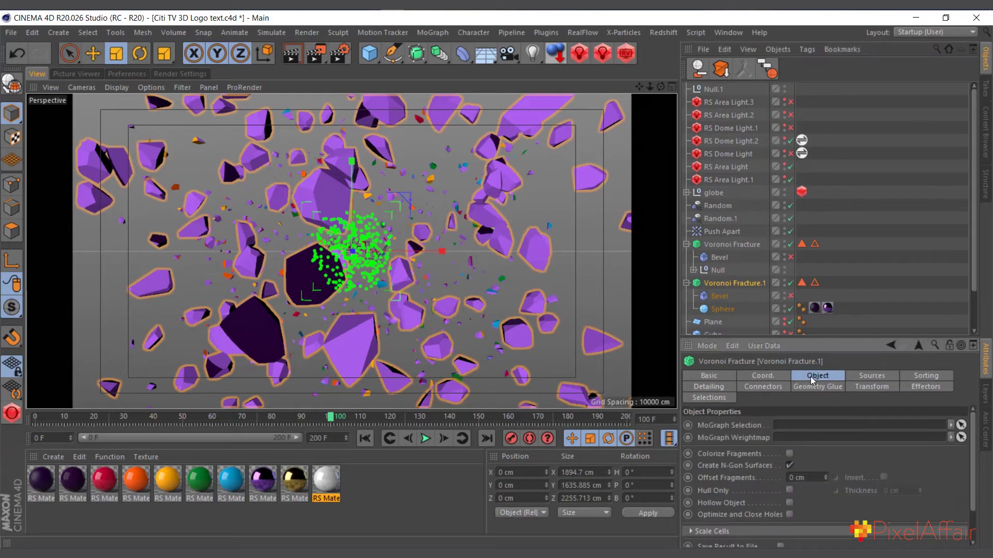
left_click(709, 377)
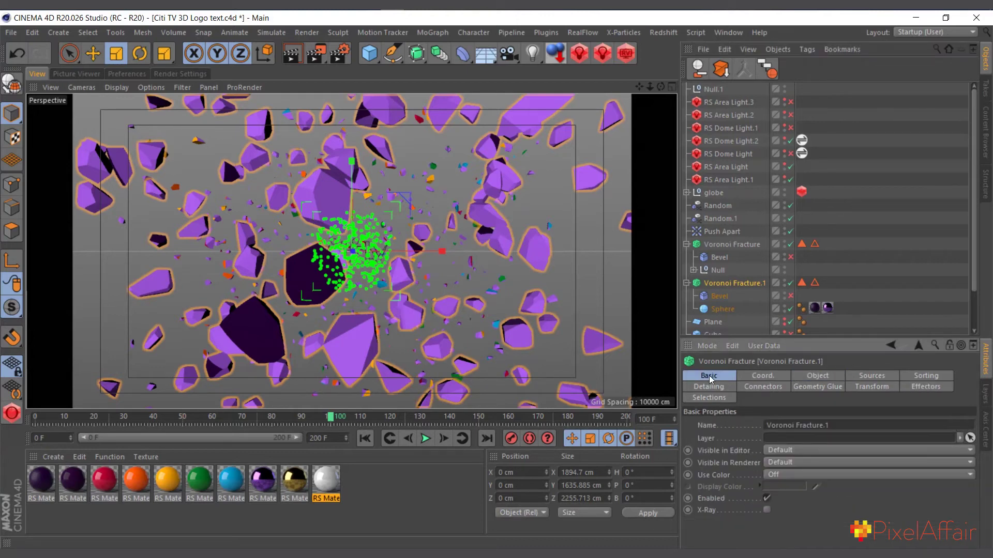
left_click(727, 297)
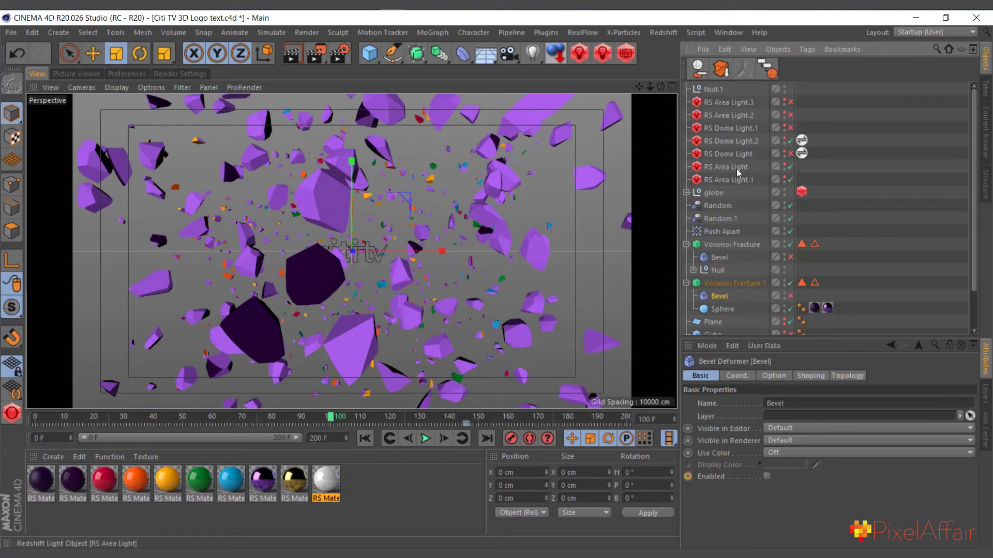
Inspect the fragments' unbevelled edges up close, and view the whole explosion from the side with Voronoi Fracture's Bevel selected.
scroll(740, 258, "down", 3)
scroll(588, 266, "up", 10)
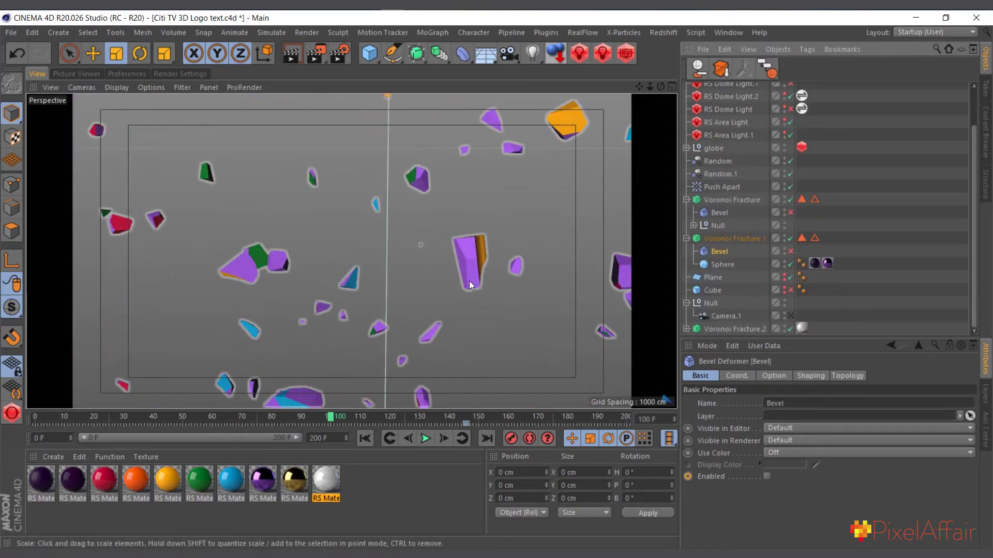
scroll(470, 264, "up", 5)
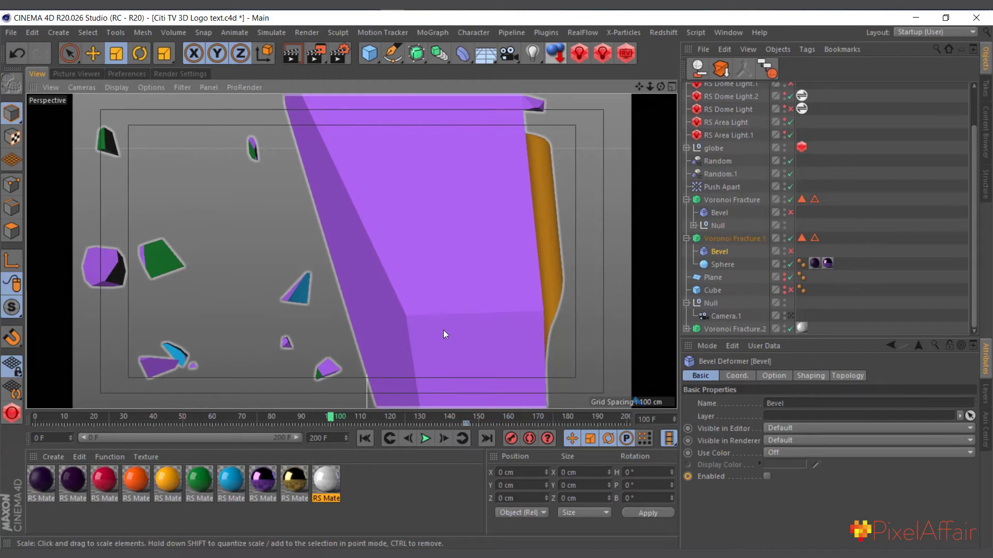
left_click(719, 214)
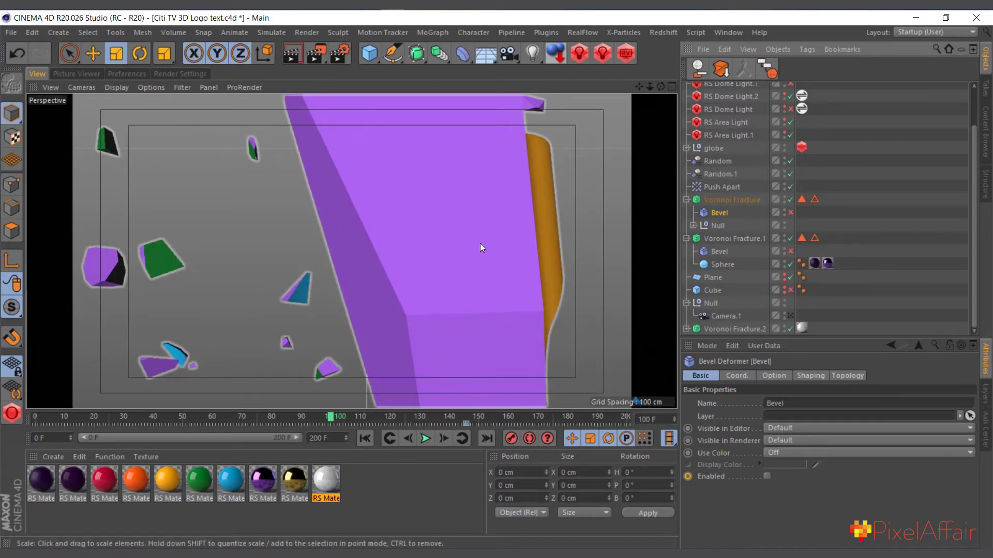
scroll(433, 257, "down", 5)
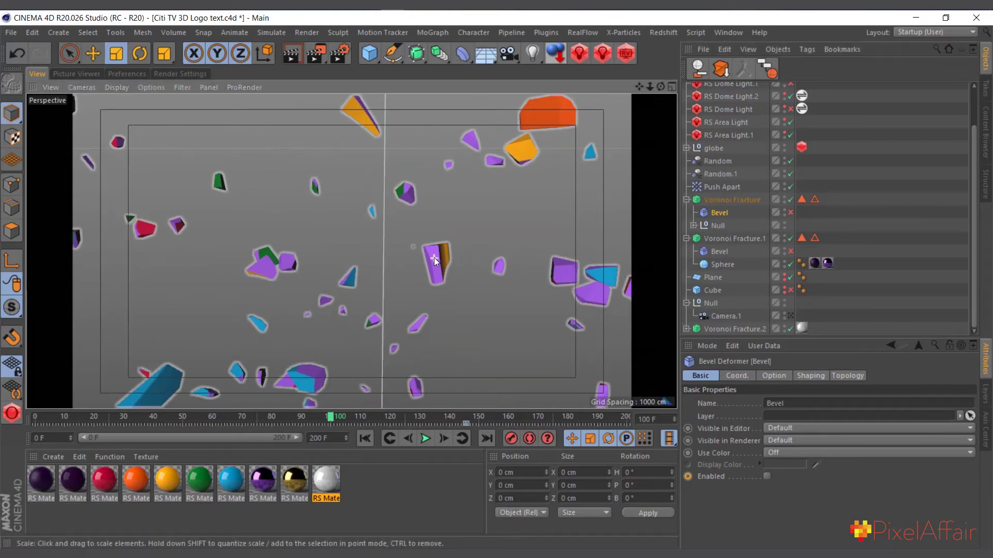
scroll(362, 260, "down", 5)
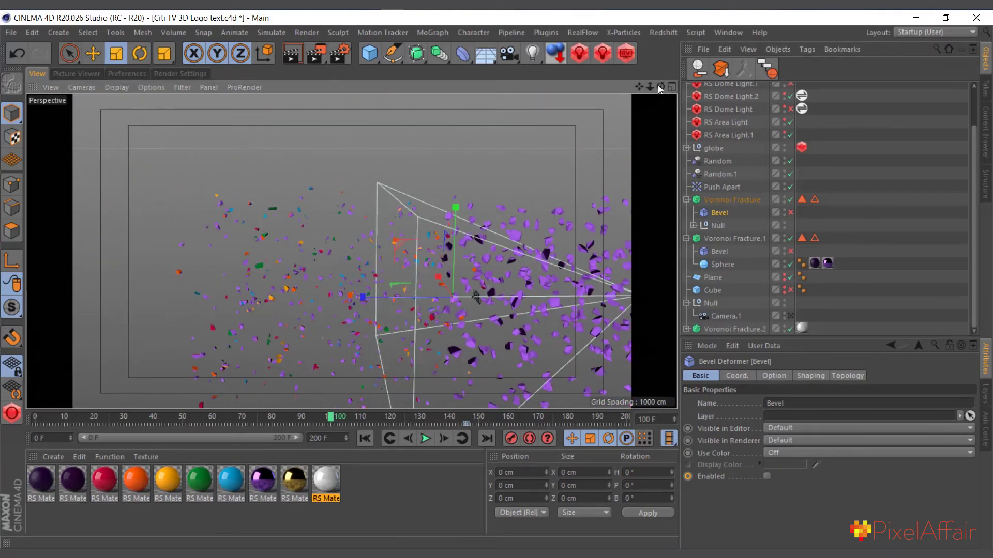
left_click_drag(641, 86, 572, 27)
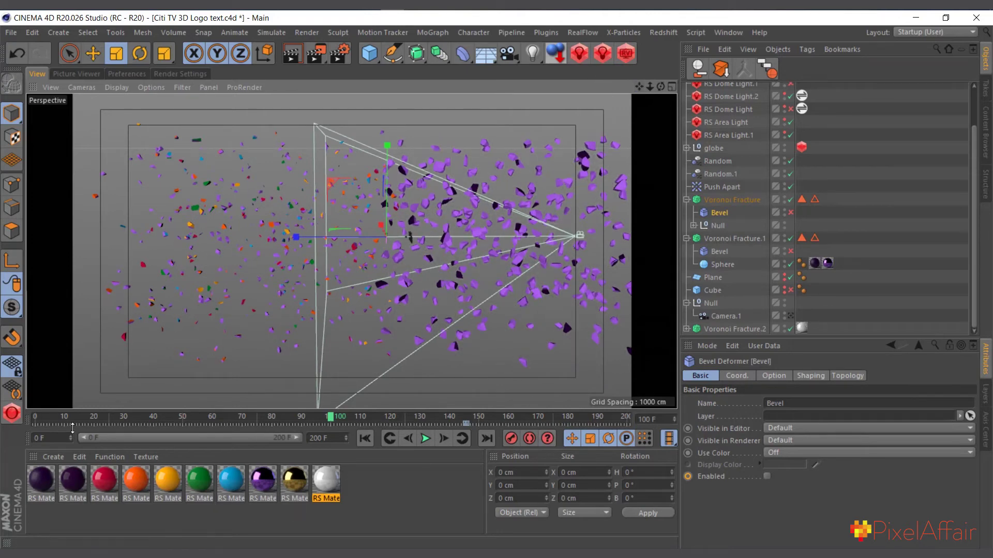
Review the Random and Random.1 effectors together, followed by the Push Apart effector, against the exploded fragments.
left_click(743, 161)
left_click(726, 173, "shift")
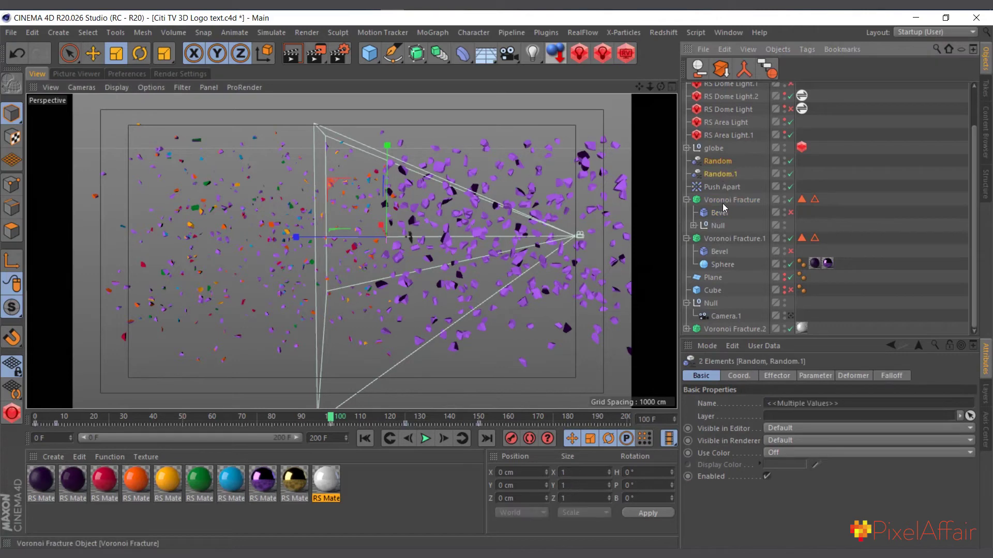
left_click(729, 188)
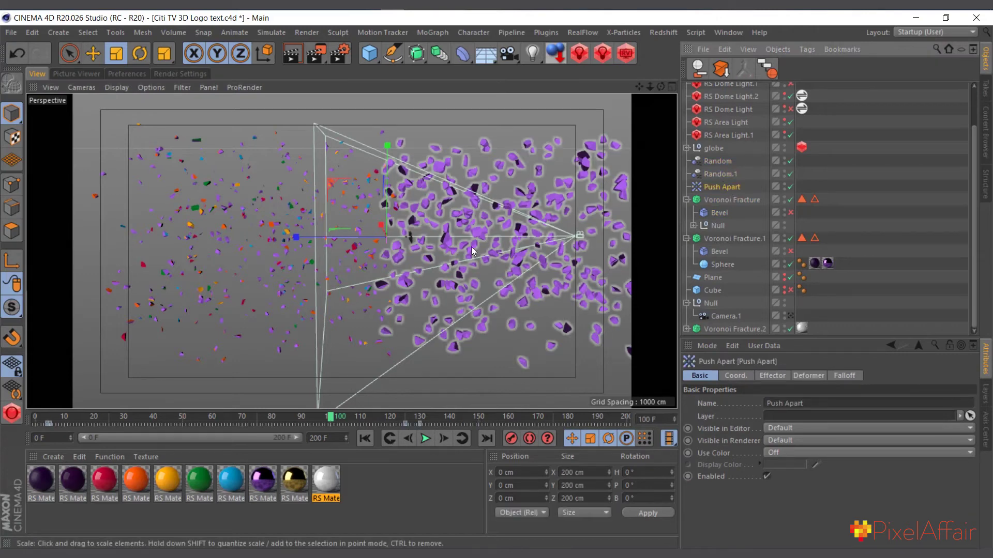
scroll(579, 240, "up", 2)
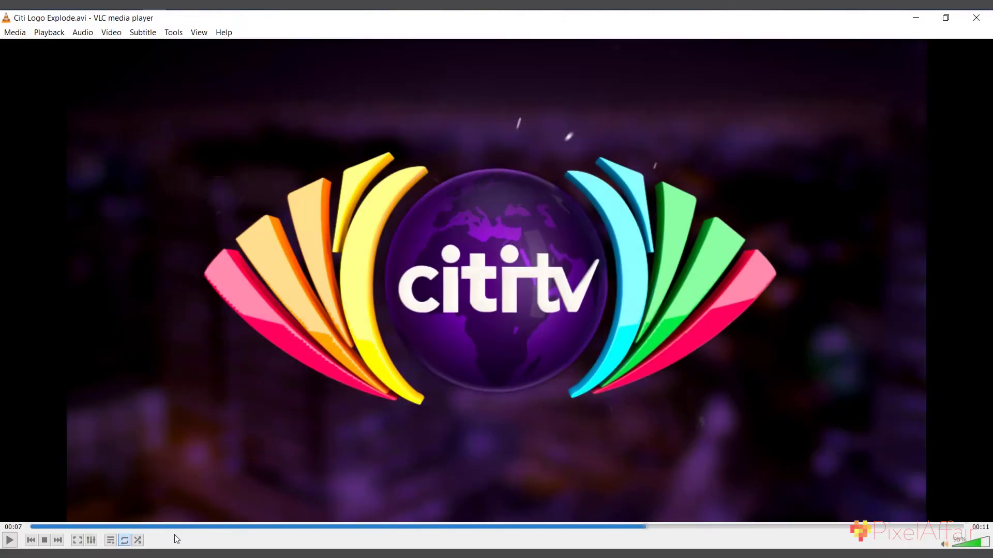
Switch to VLC media player and scrub Citi Logo Explode.avi back to 00:01.
left_click_drag(260, 525, 164, 526)
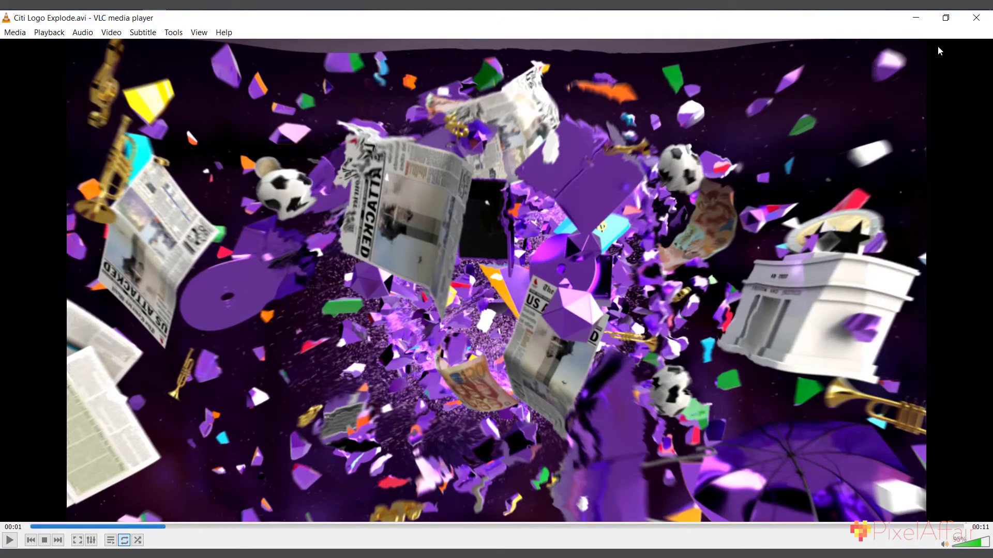
Switch from VLC back to Cinema 4D, bring up the other element explode.c4d project, and scrub to frame 84.
left_click(916, 17)
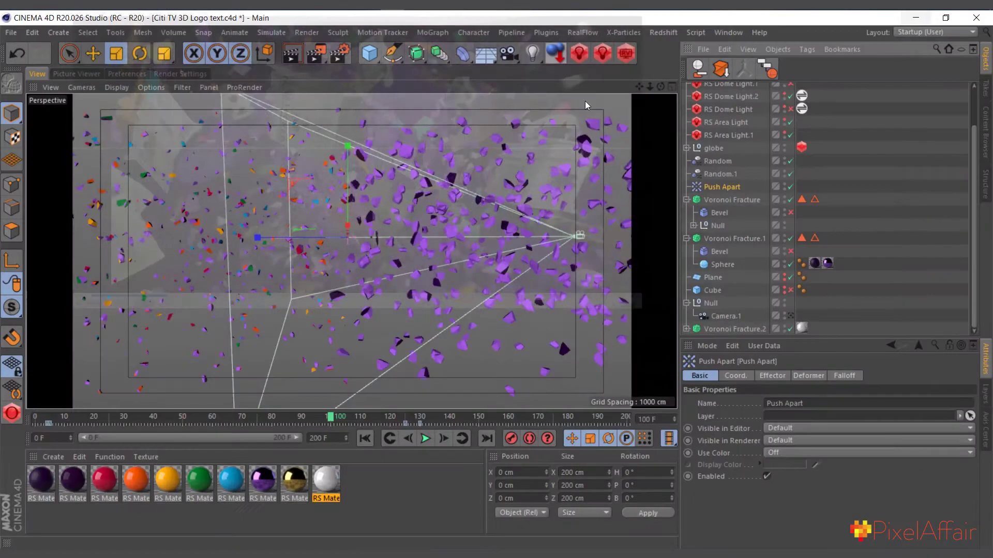
left_click(728, 32)
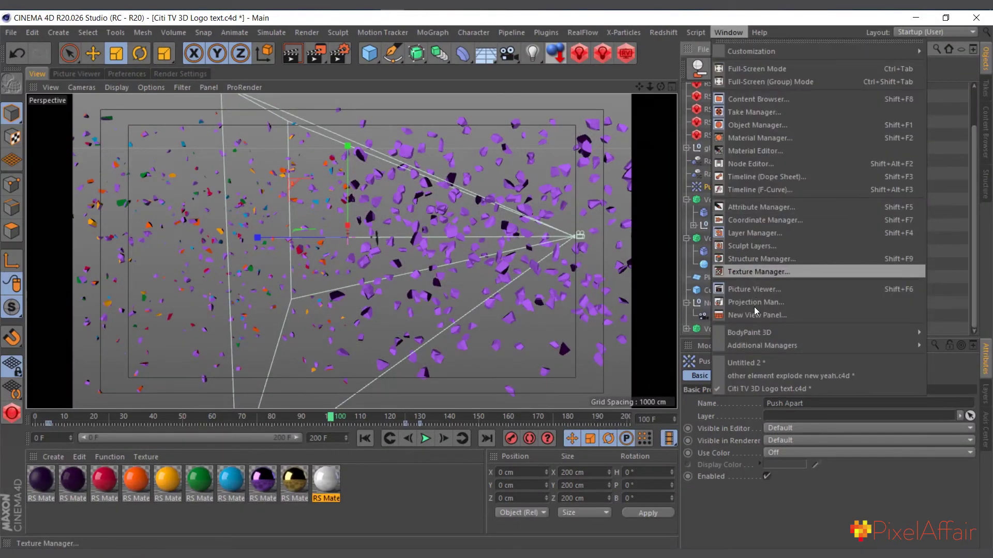
left_click(750, 345)
left_click_drag(66, 422, 368, 412)
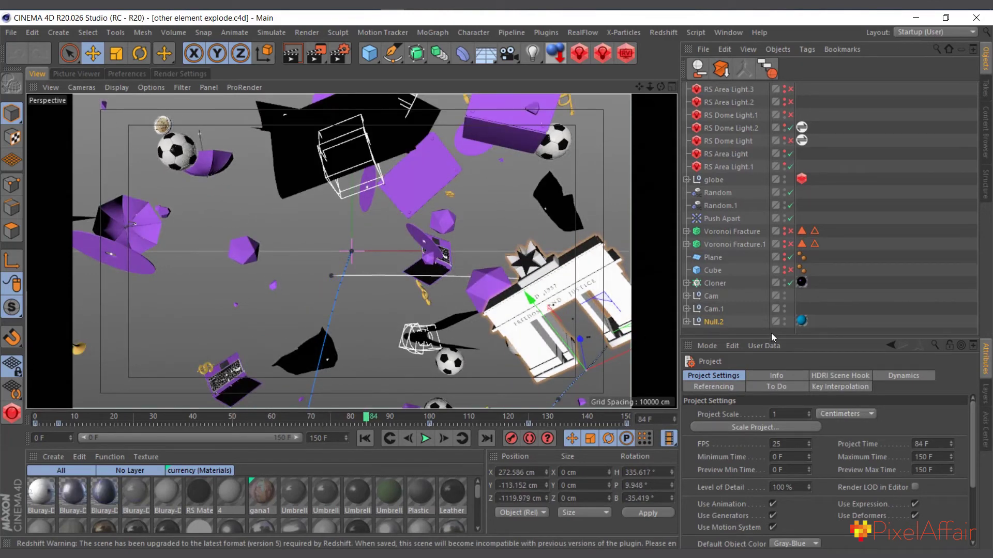
Enlarge the object list, look through Null.2's child objects, and select the Cloner holding the scattered props.
left_click_drag(771, 333, 756, 391)
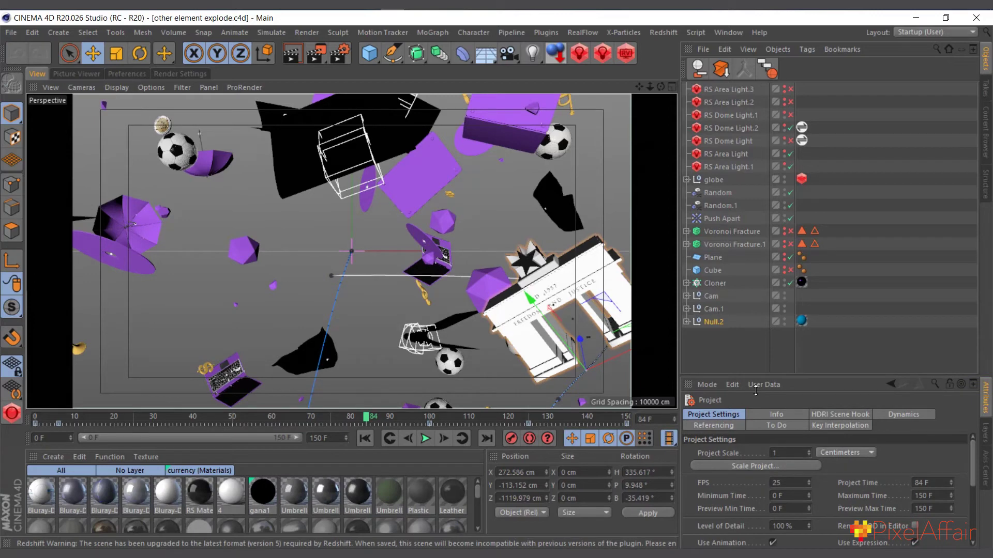
left_click(686, 321)
scroll(737, 330, "down", 2)
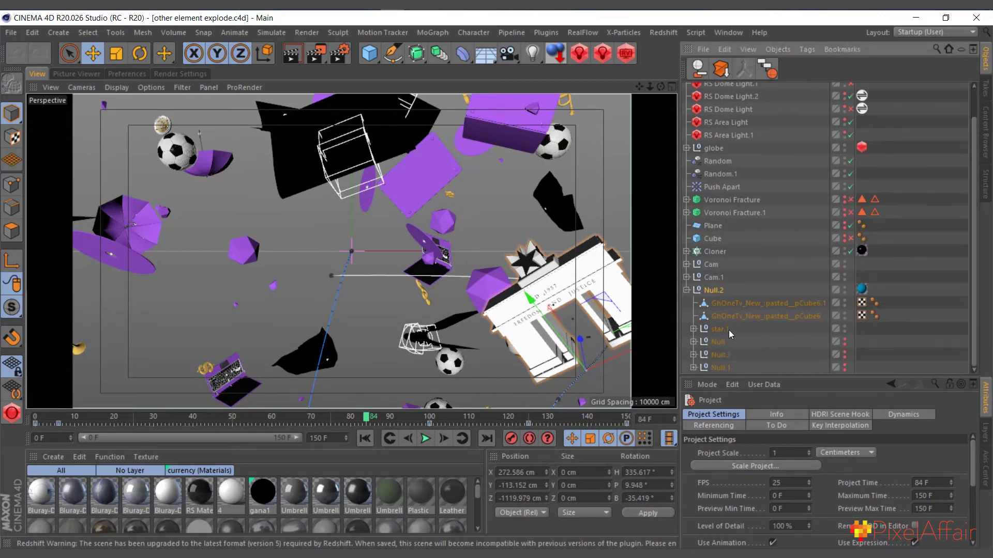
left_click(443, 204)
left_click(686, 290)
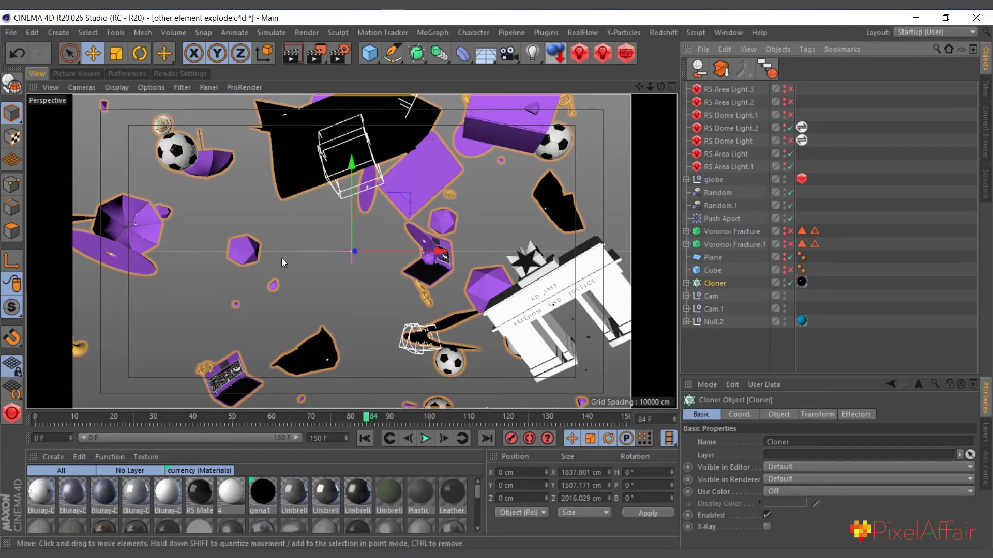
Disable the Cloner and leave the Camera.1 view for the free editor camera.
left_click(790, 283)
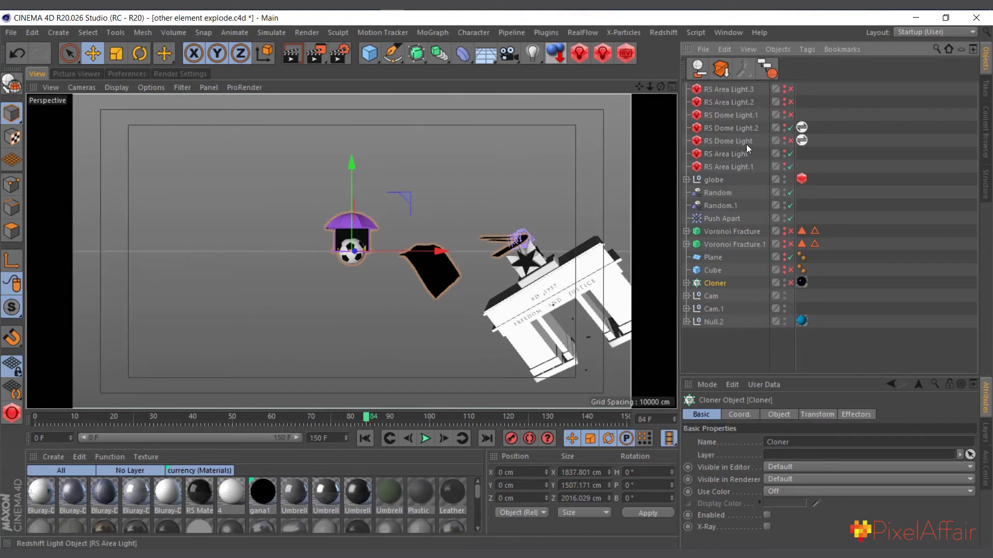
left_click(686, 179)
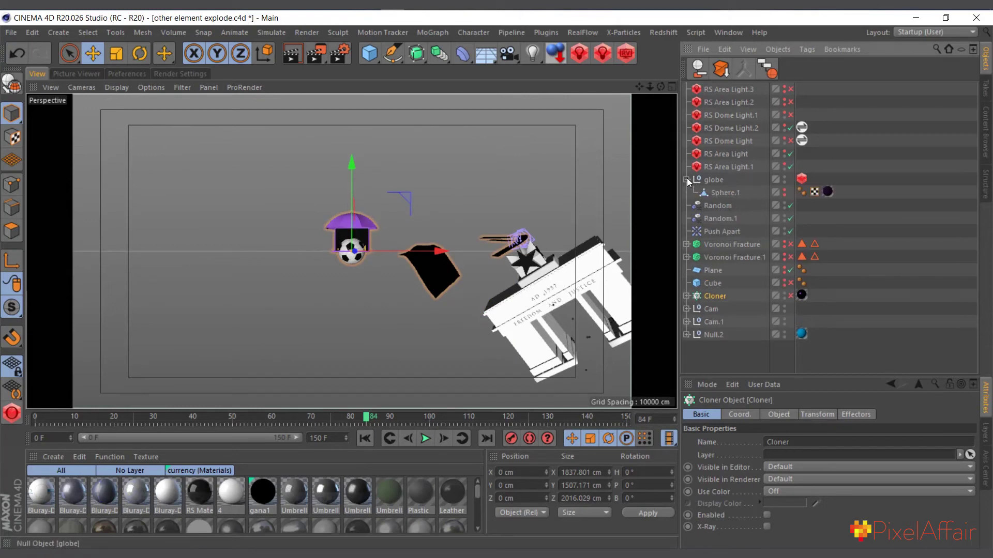
left_click(687, 180)
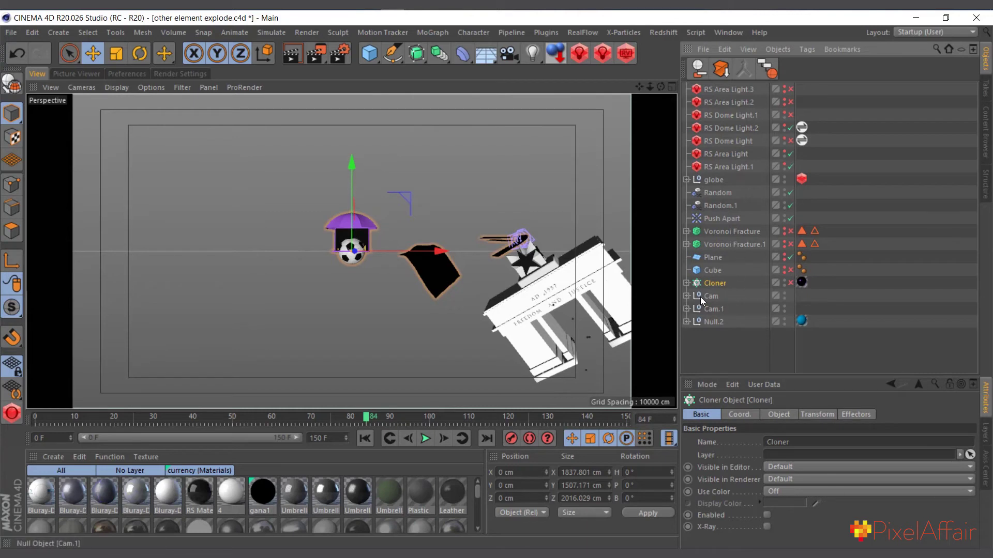
left_click(687, 296)
left_click(801, 308)
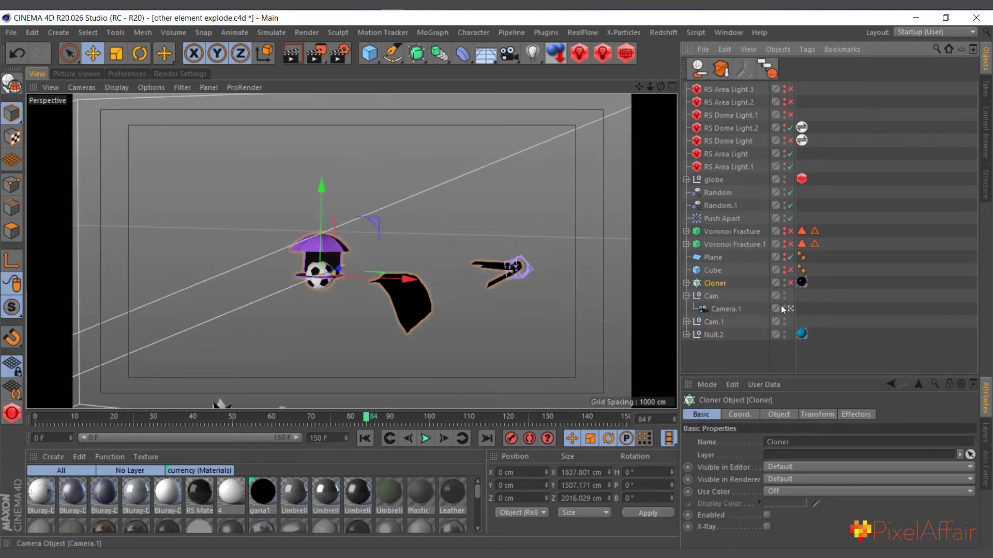
Inspect the Cloner's original umbrella, football, laptop and newspaper models and the white monument from several angles.
scroll(297, 280, "up", 5)
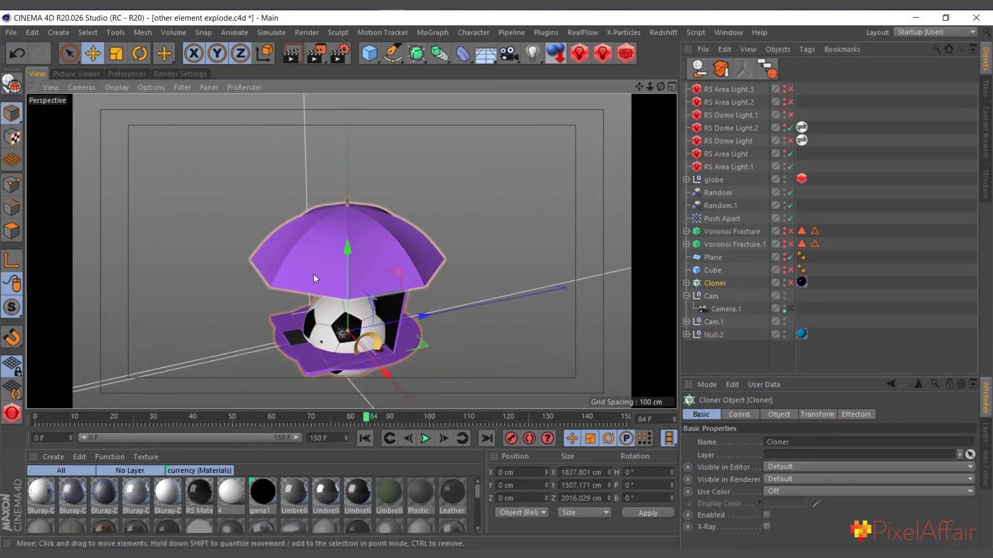
scroll(314, 275, "up", 2)
scroll(362, 267, "down", 5)
left_click(406, 257)
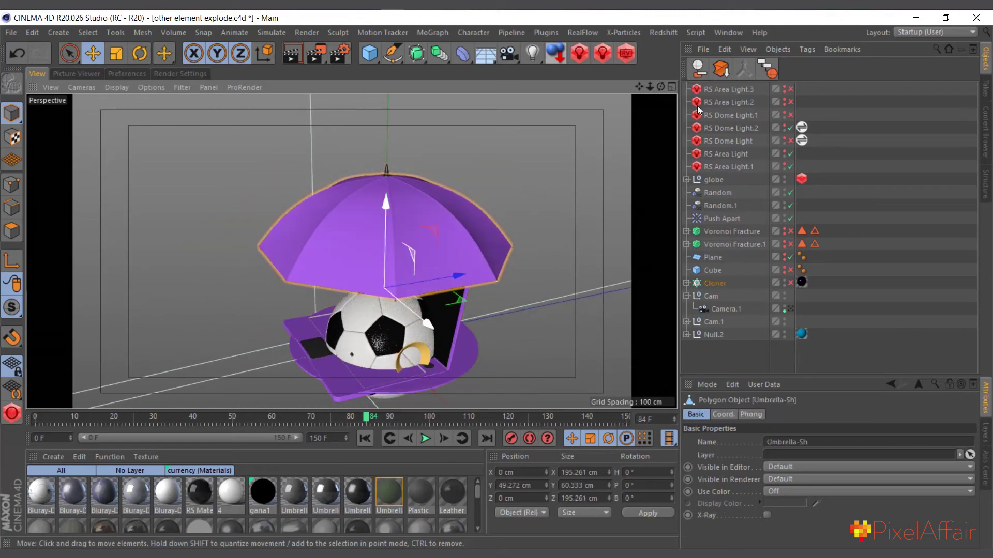
left_click_drag(662, 87, 713, 47)
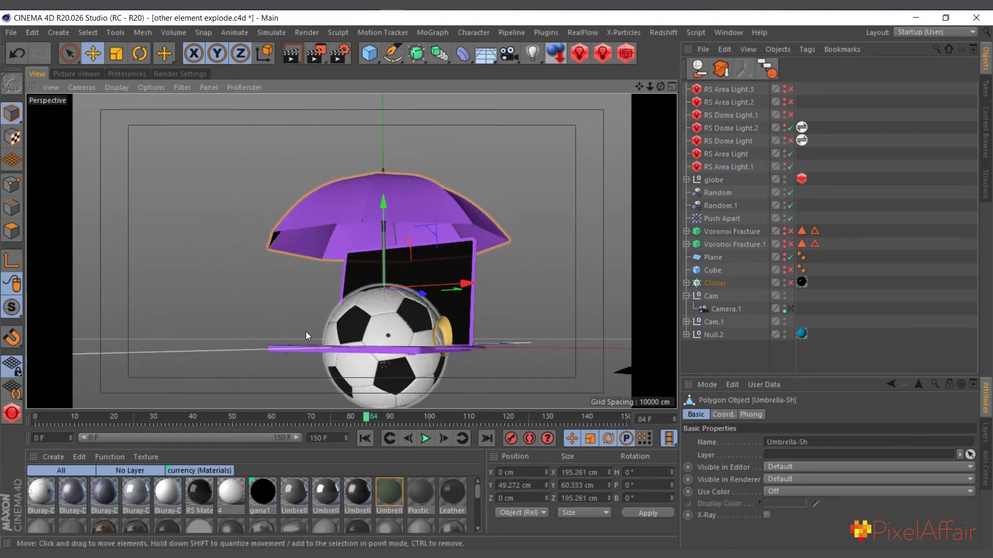
scroll(388, 358, "down", 4)
left_click_drag(388, 358, 538, 325, "alt")
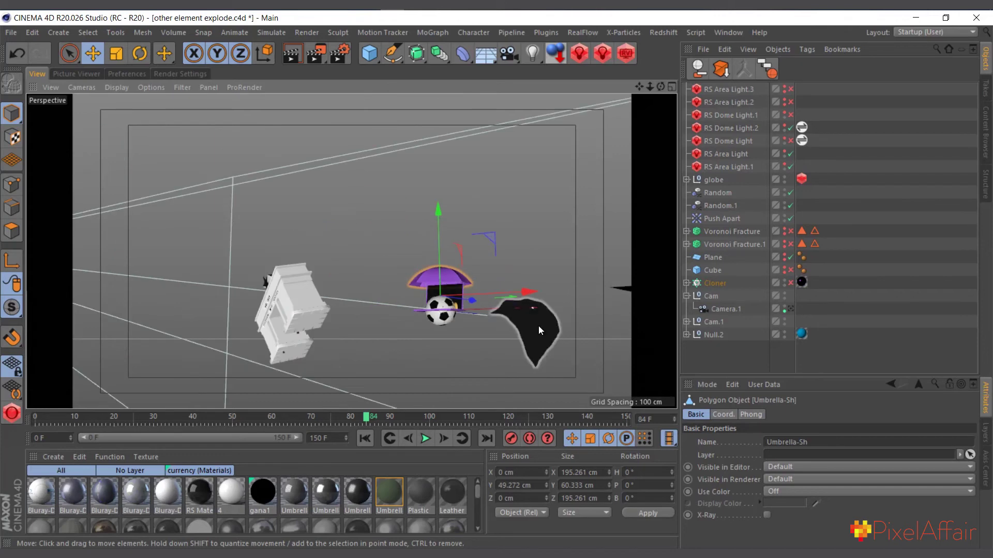
left_click(290, 311)
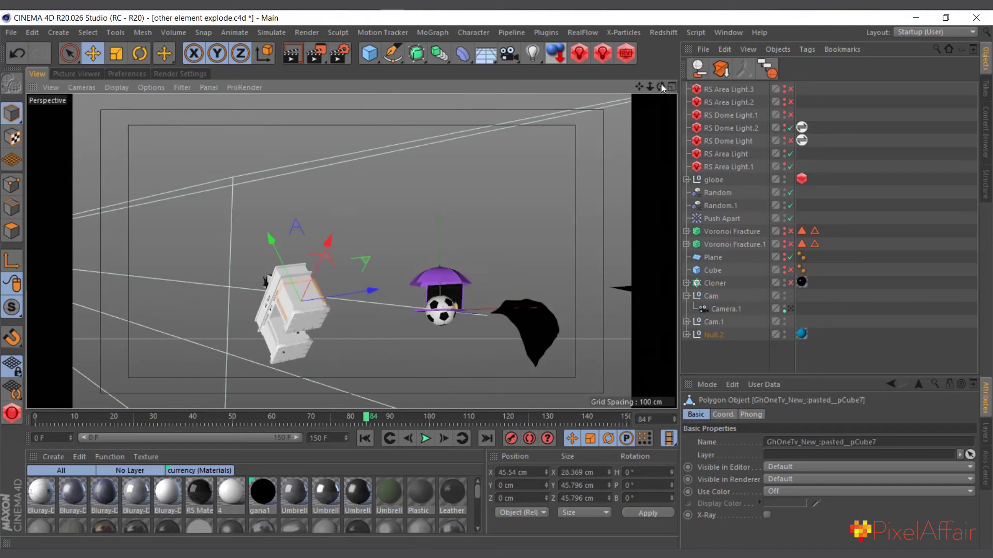
left_click_drag(661, 85, 600, 240)
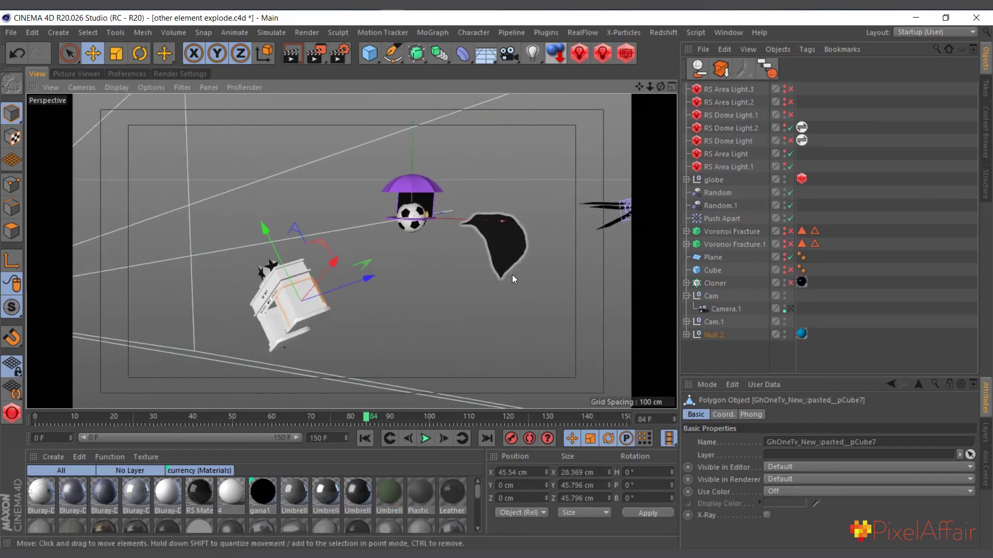
left_click_drag(511, 274, 628, 374, "alt")
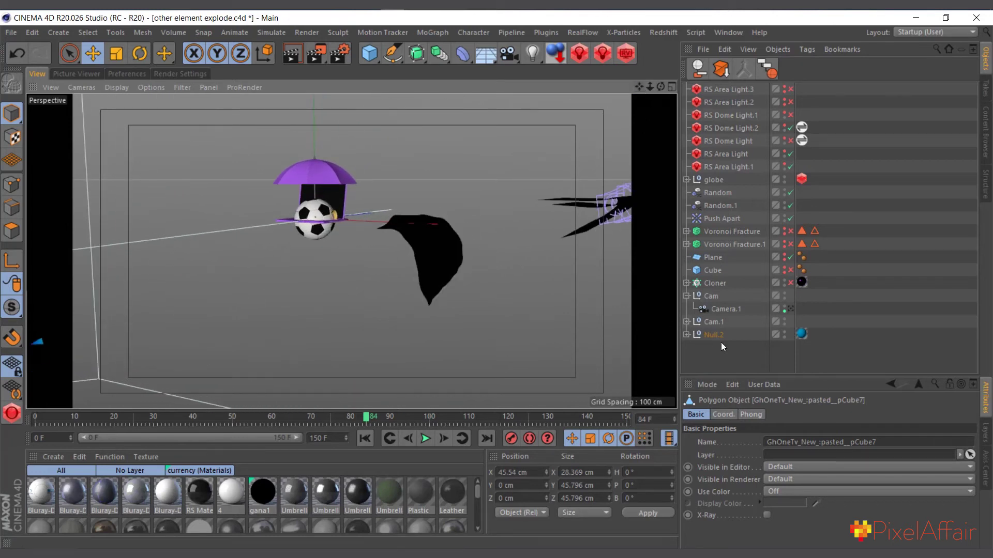
Re-enable the Cloner and open its Object properties.
left_click(791, 283)
left_click(718, 284)
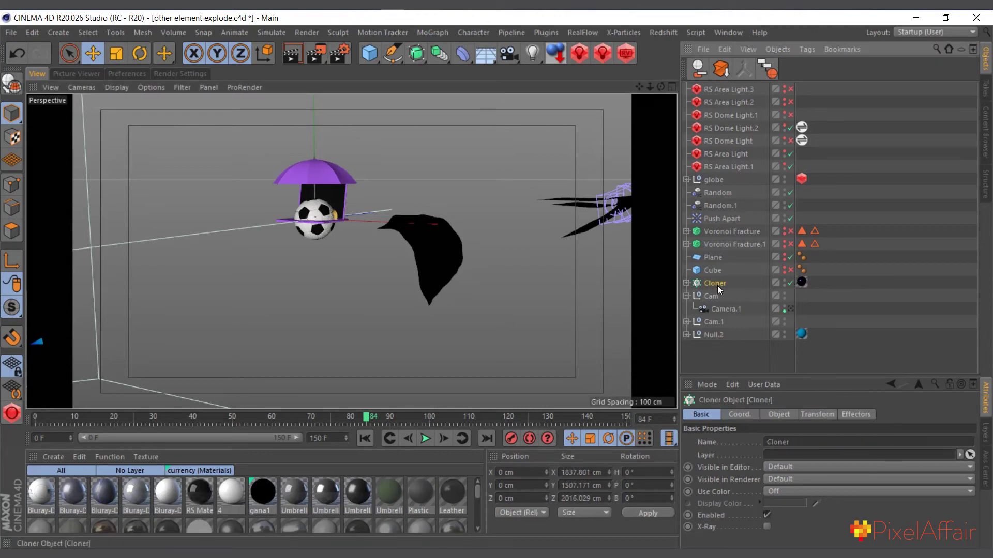
left_click(778, 414)
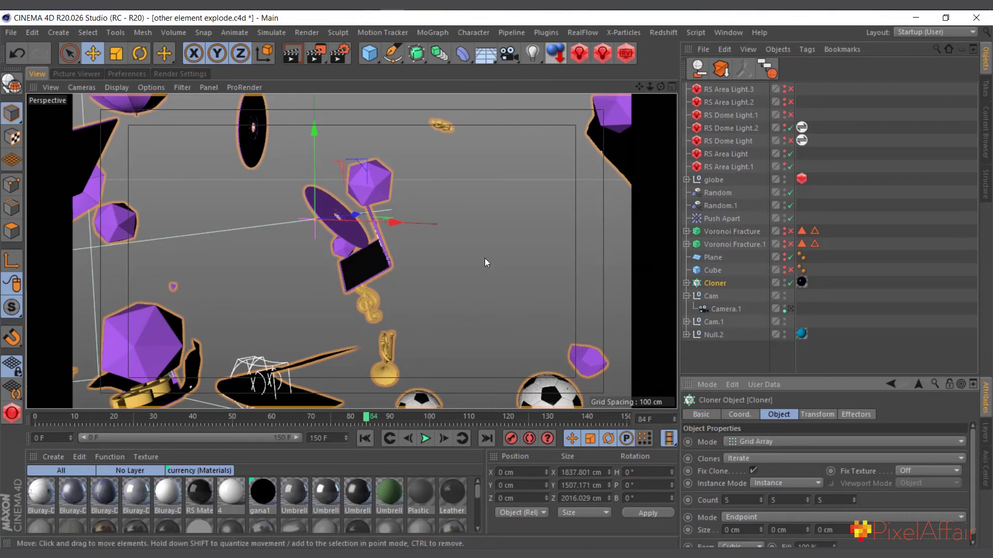
Return to the Camera.1 view and select the Push Apart effector.
left_click(790, 309)
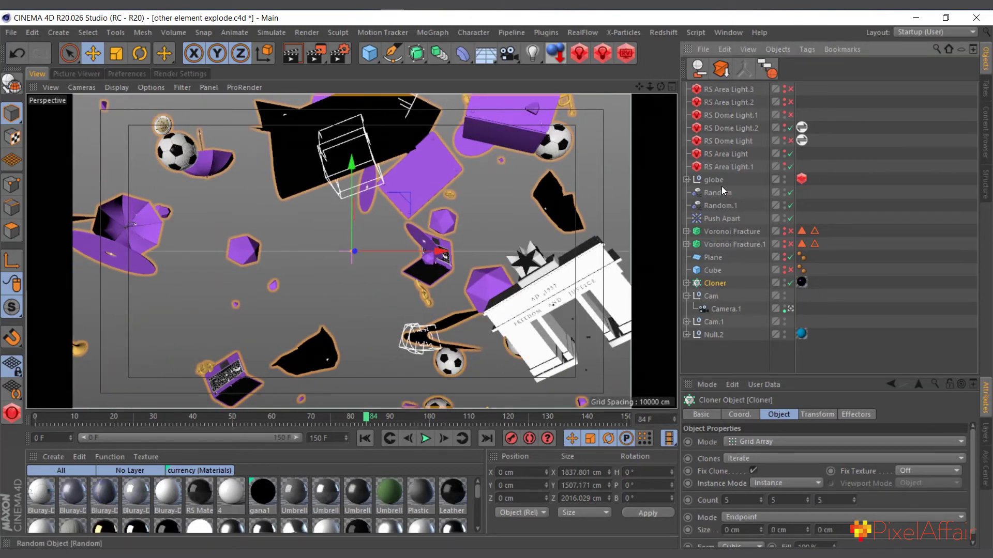
left_click(723, 219)
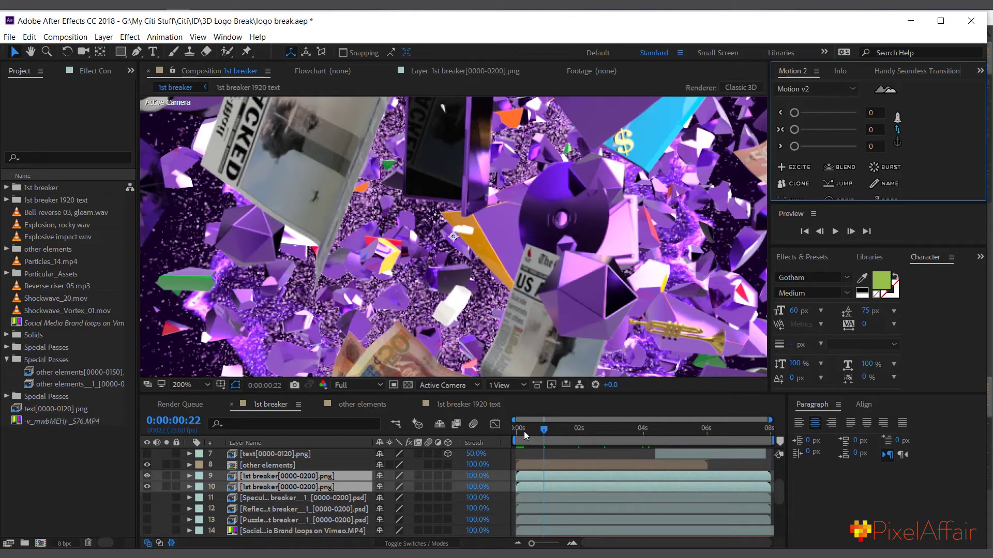
Switch to After Effects and preview the opening of the 1st breaker composition at 100% zoom, returning to 0:00:00:00.
left_click_drag(525, 434, 496, 436)
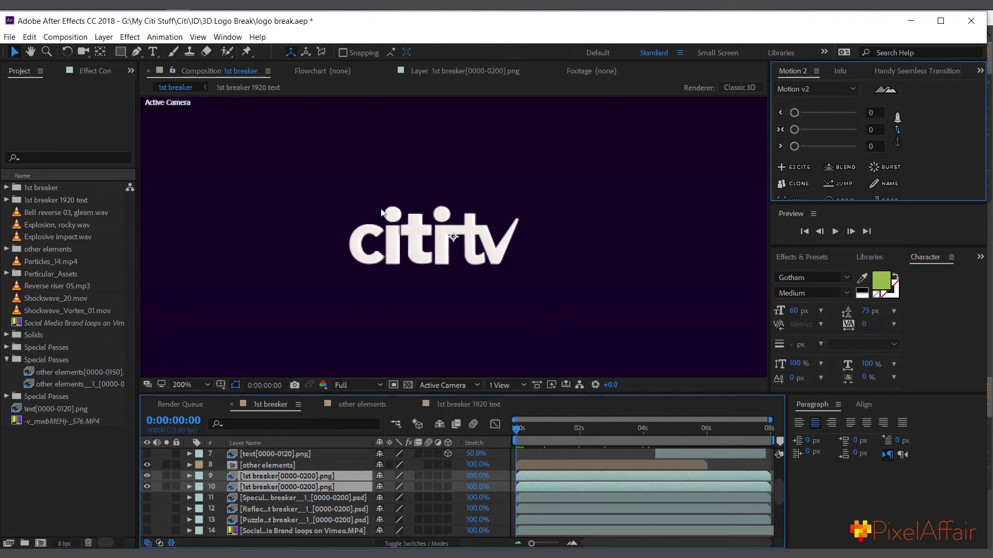
scroll(449, 234, "down", 1)
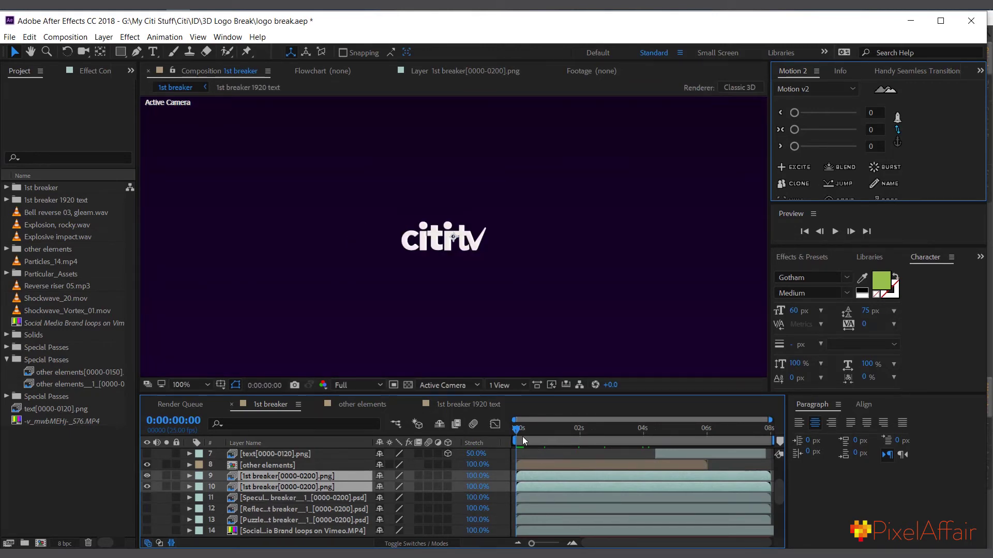
key("space")
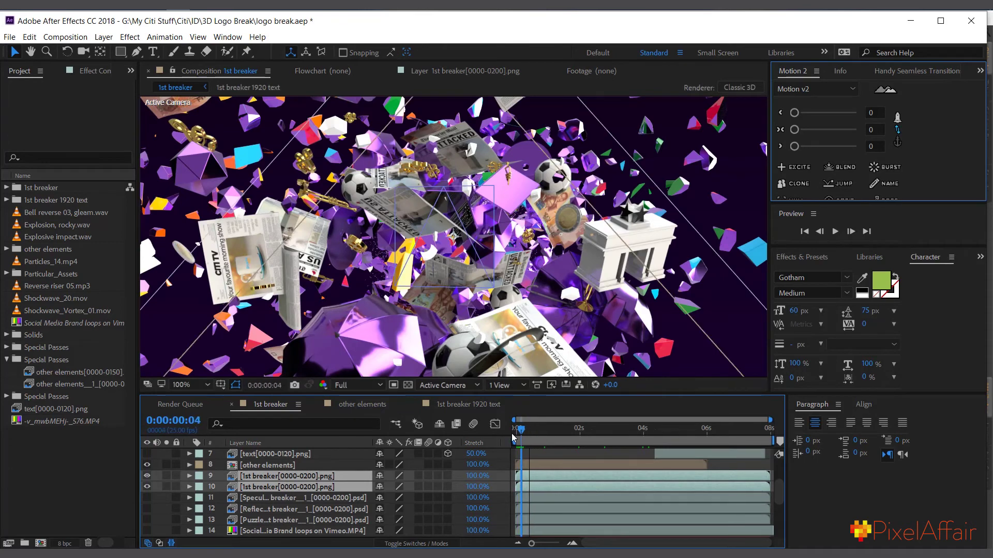
key("space")
left_click_drag(518, 432, 500, 436)
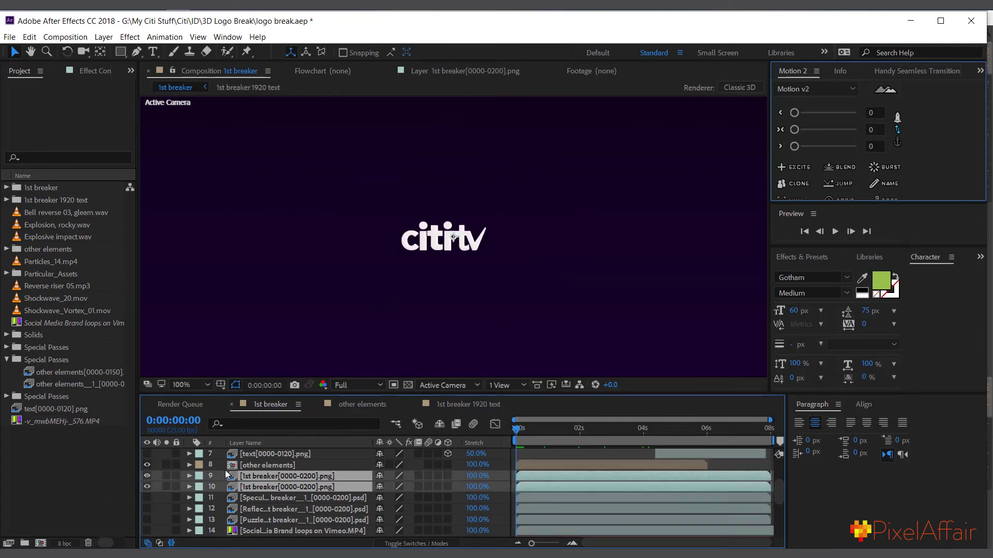
Solo the two 1st breaker 1920 text layers, scrub through them, and unsolo them.
scroll(237, 488, "up", 3)
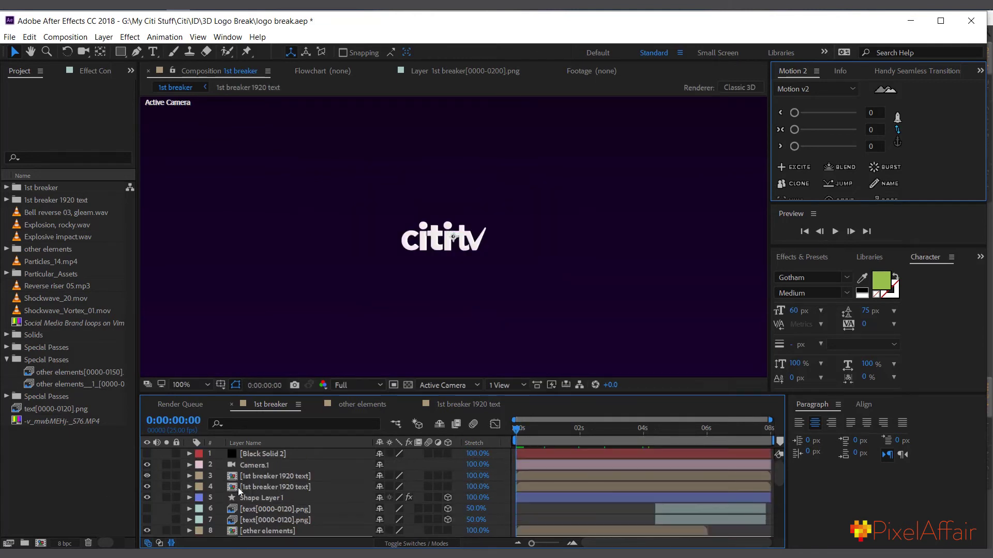
left_click(254, 486)
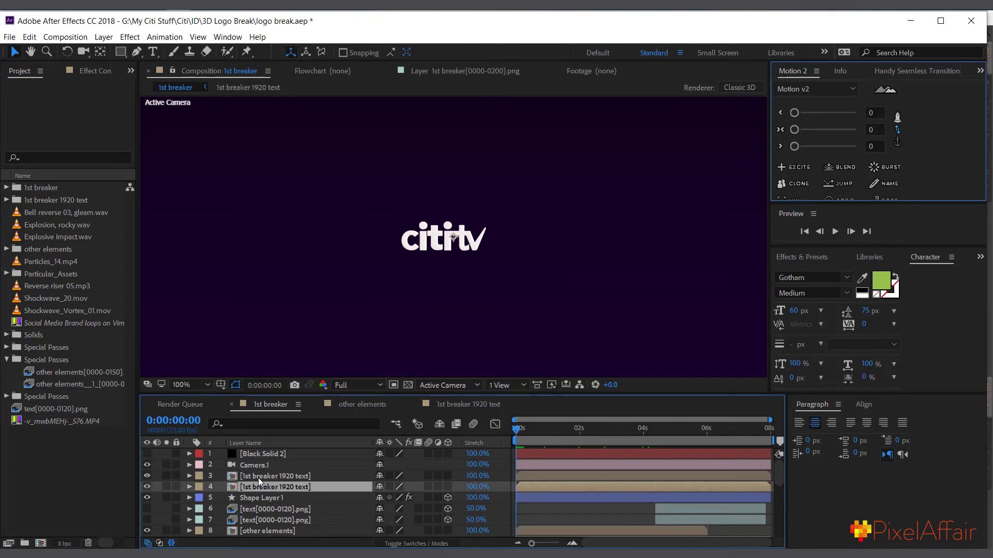
left_click(259, 476, "ctrl")
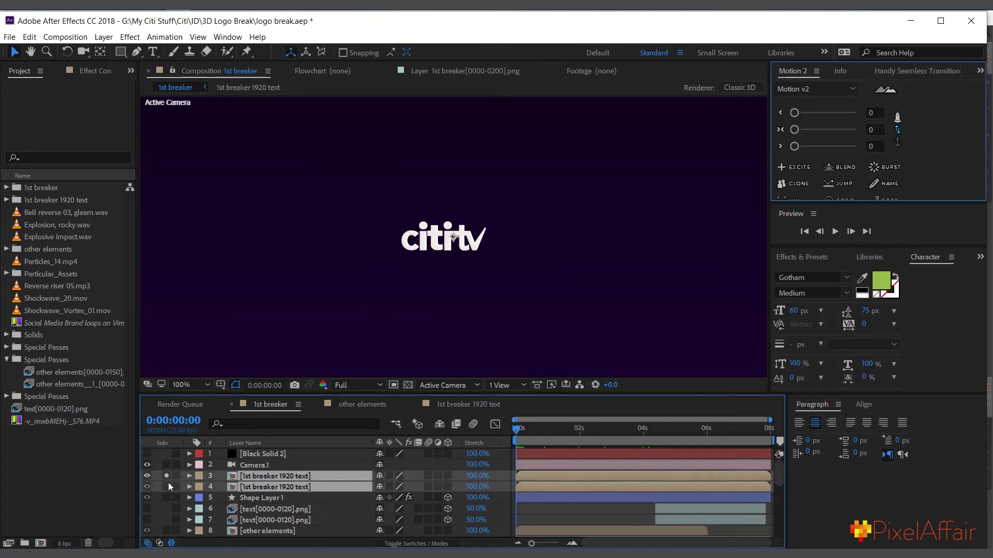
left_click(169, 483)
left_click_drag(535, 439, 162, 492)
scroll(264, 502, "down", 3)
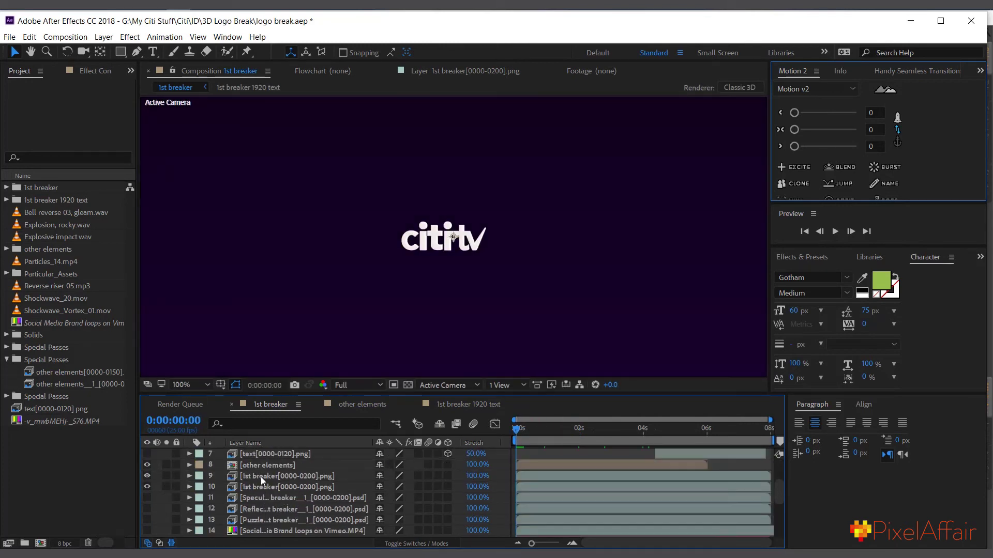
Solo the two 1st breaker[0000-0200].png layers, preview the exploding fragments alone, and unsolo both layers.
left_click(261, 477)
left_click(256, 487, "ctrl")
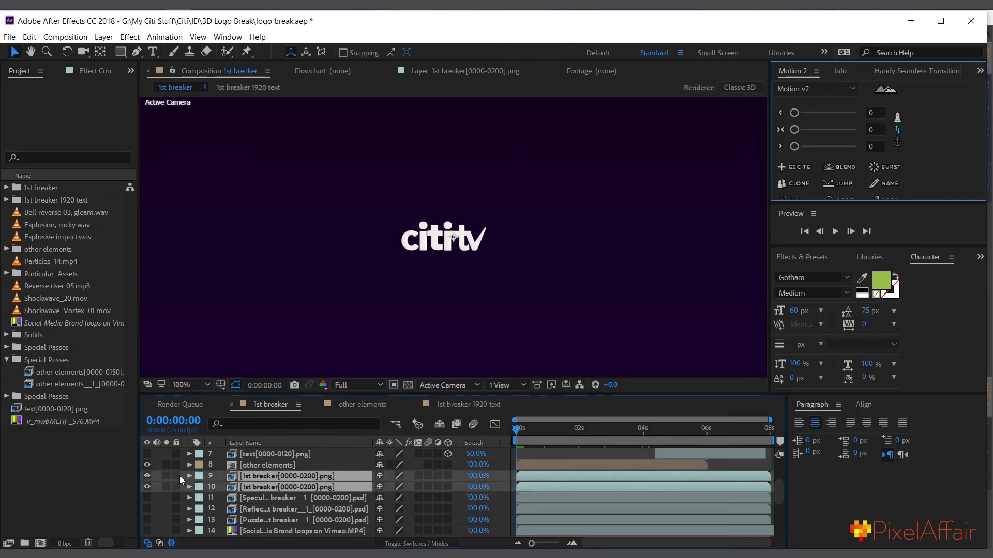
left_click_drag(167, 476, 165, 485)
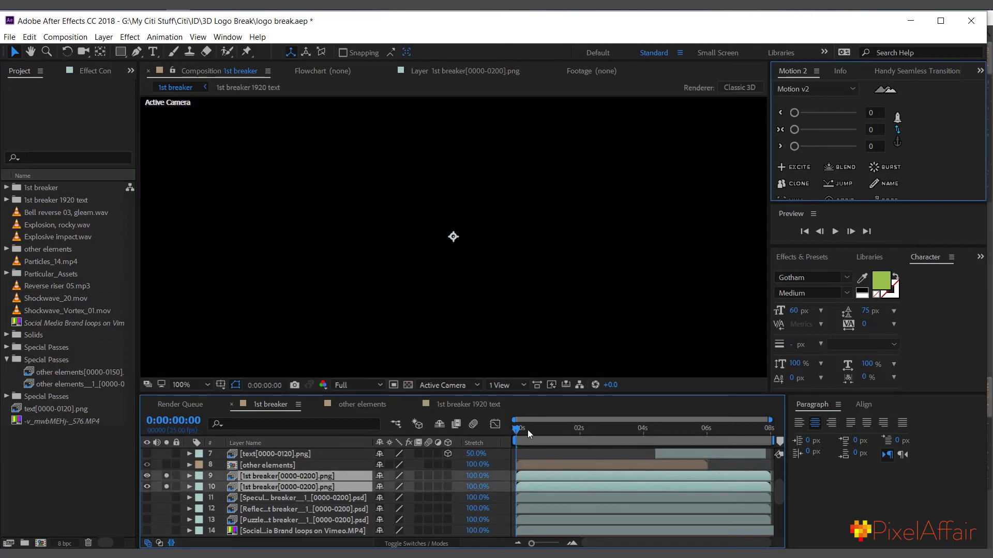
left_click_drag(523, 427, 479, 445)
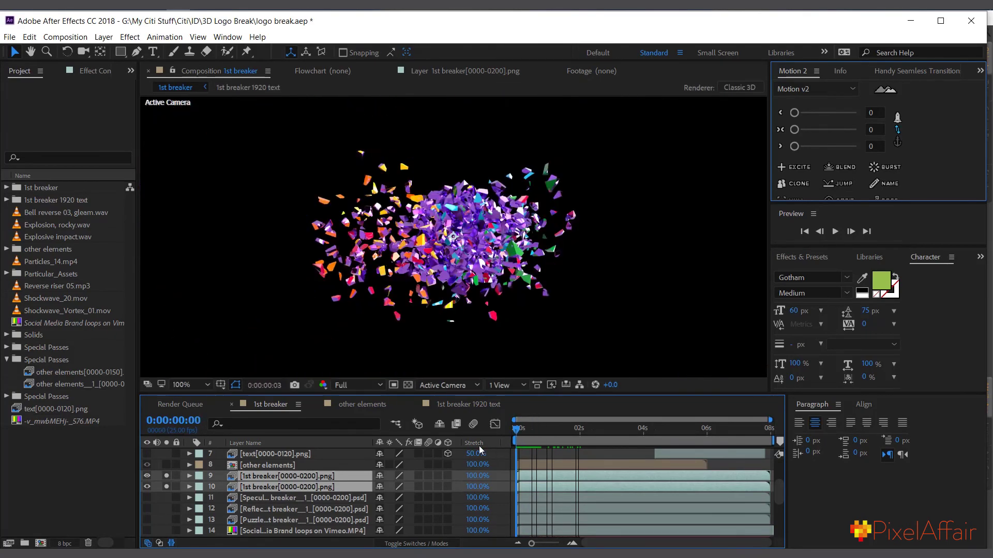
left_click_drag(166, 475, 167, 483)
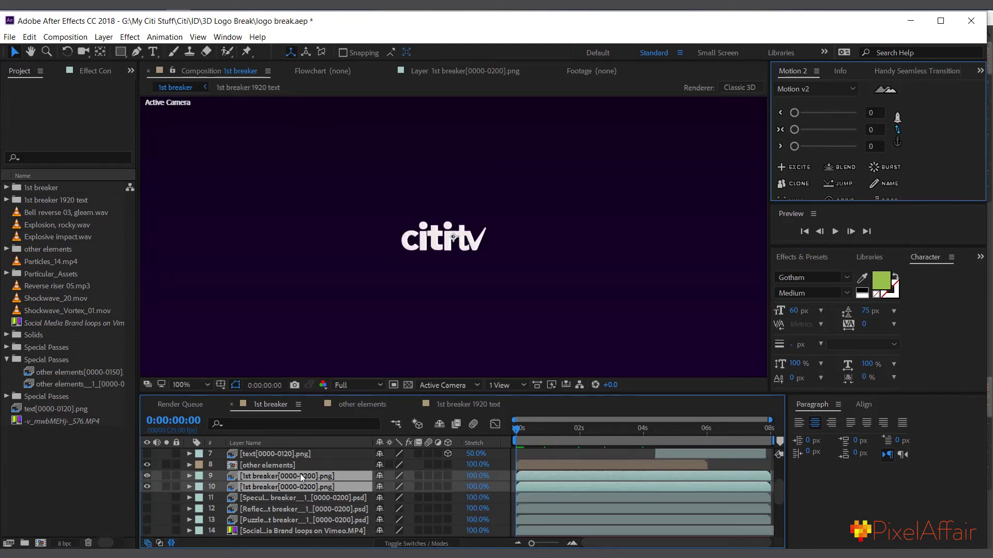
Solo the other elements layer, return to 0:00:00:00, reveal its Scale keyframes, and unsolo it.
scroll(299, 475, "up", 3)
left_click(274, 498)
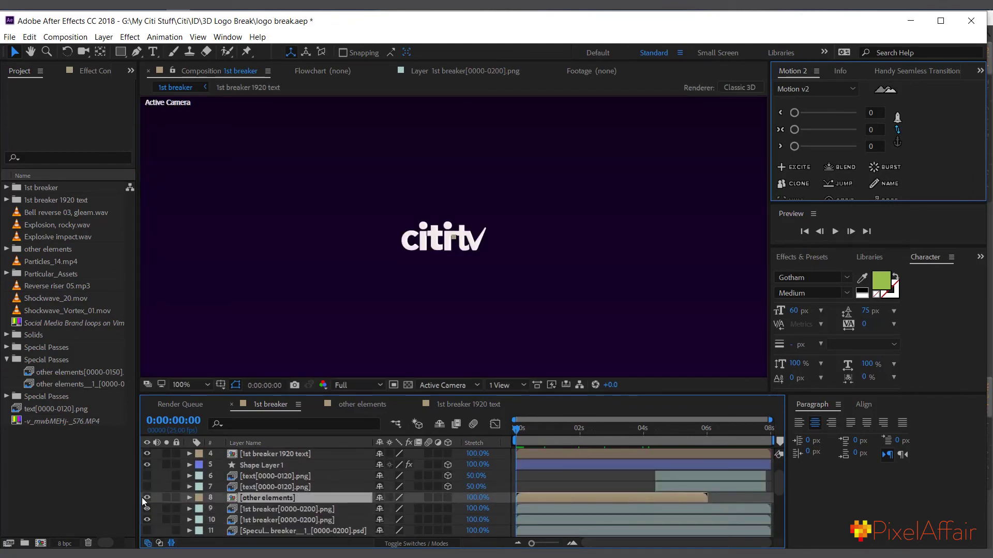
left_click(166, 497)
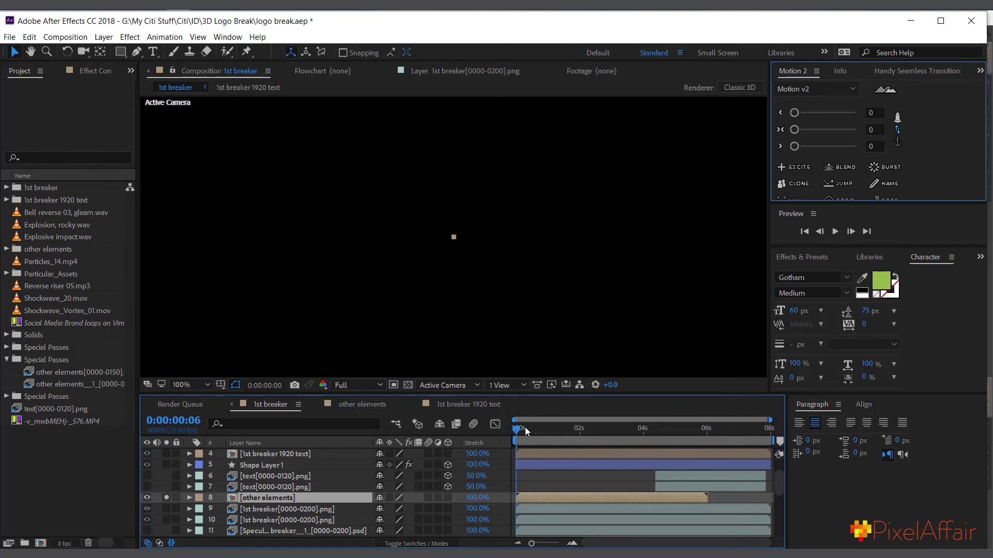
mouse_move(526, 427)
left_mouse_down()
mouse_move(564, 430)
mouse_move(515, 442)
left_mouse_up()
key("s")
scroll(268, 499, "down", 2)
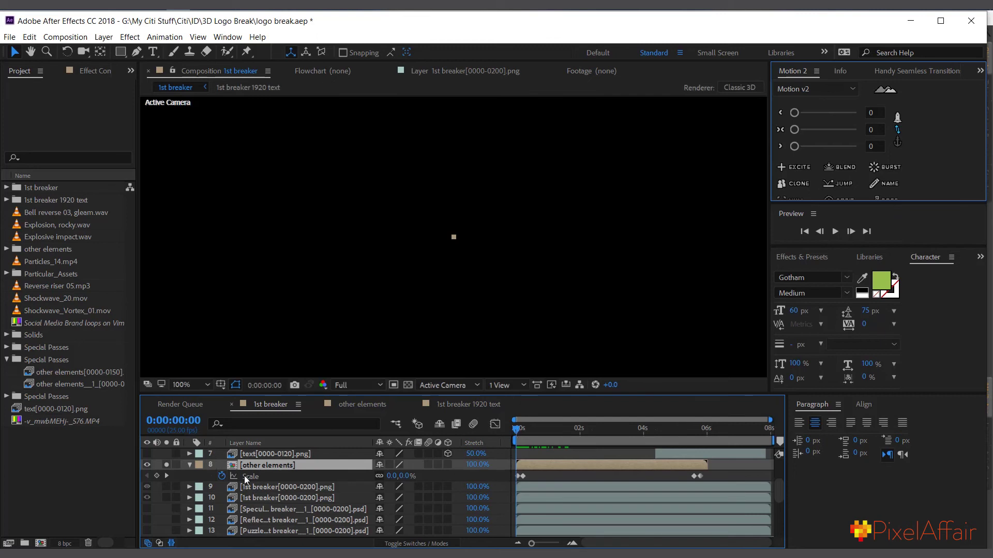
left_click(167, 467)
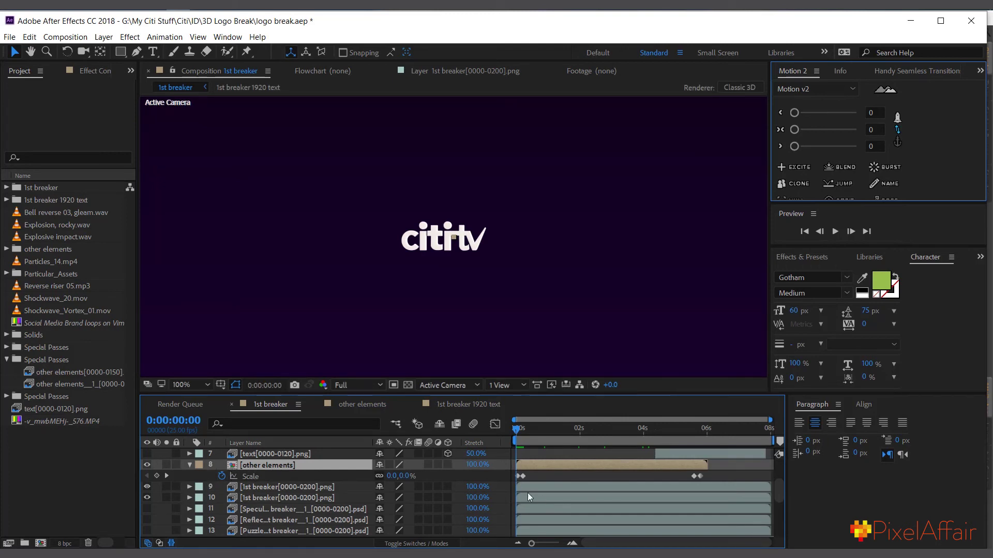
Solo the other elements layer again and scrub through its opening and closing Scale keyframes, ending at 0:00:00:12.
left_click(166, 464)
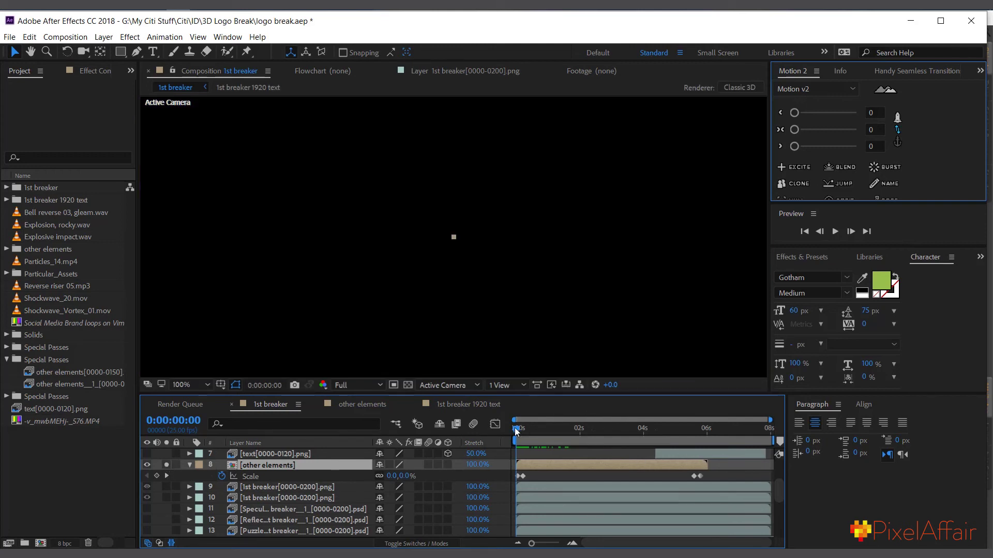
left_click_drag(514, 427, 520, 432)
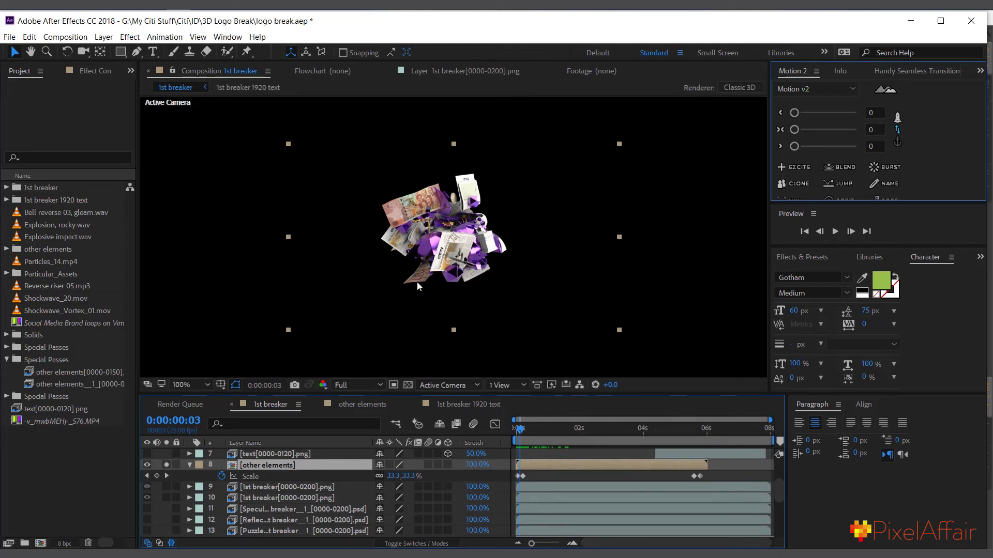
left_click_drag(521, 432, 699, 436)
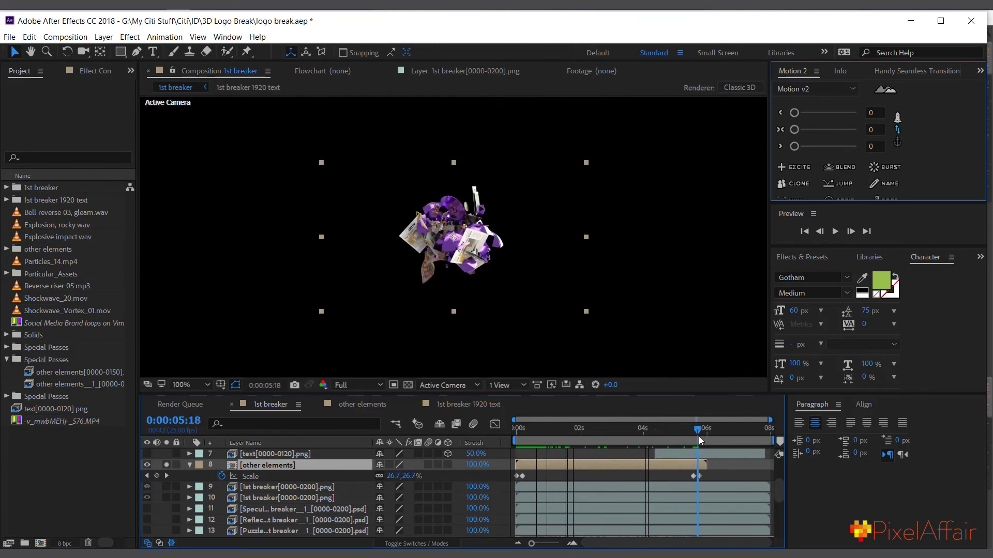
left_click(274, 488)
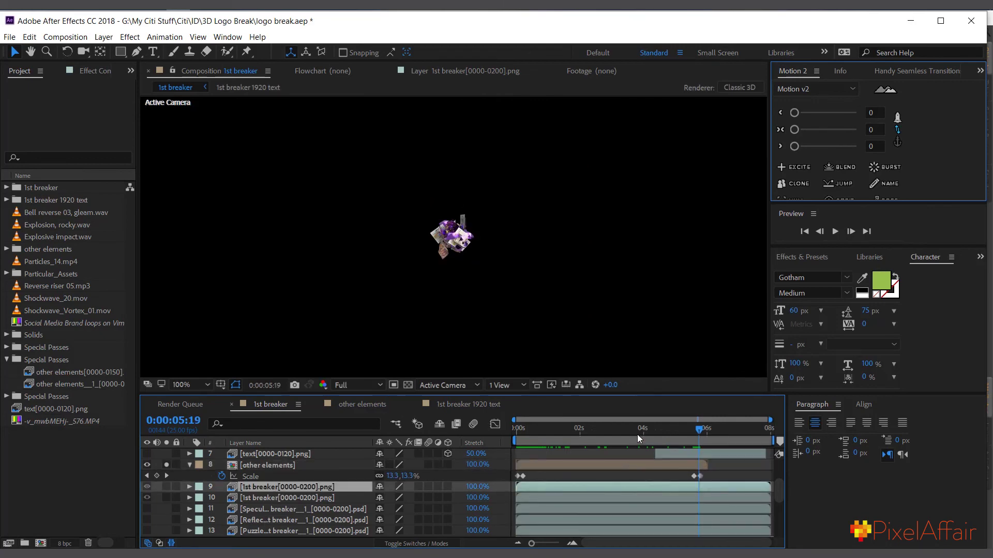
left_click_drag(637, 434, 531, 433)
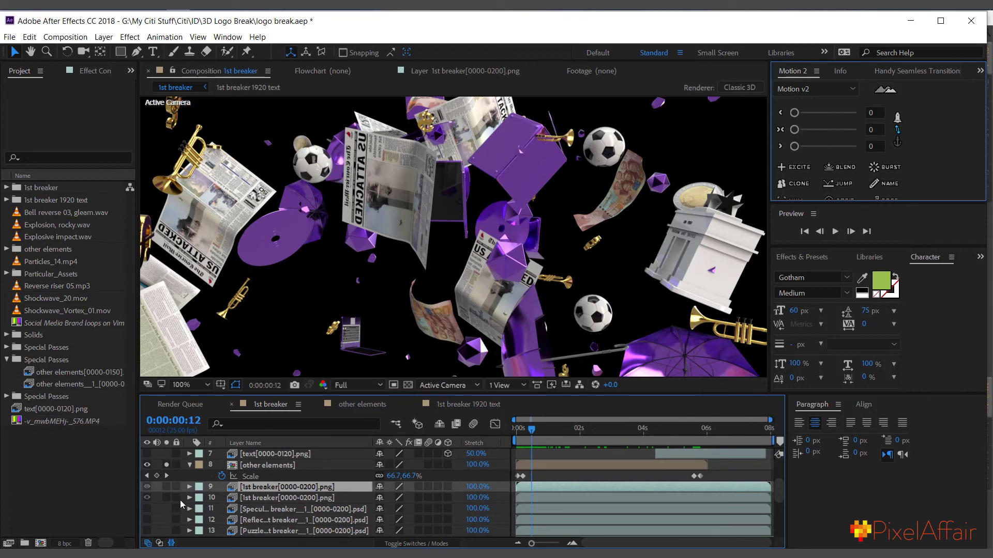
Preview the lower 1st breaker[0000-0200].png layer soloed together with other elements, unsolo them, and return to 0:00:00:00.
left_click(165, 498)
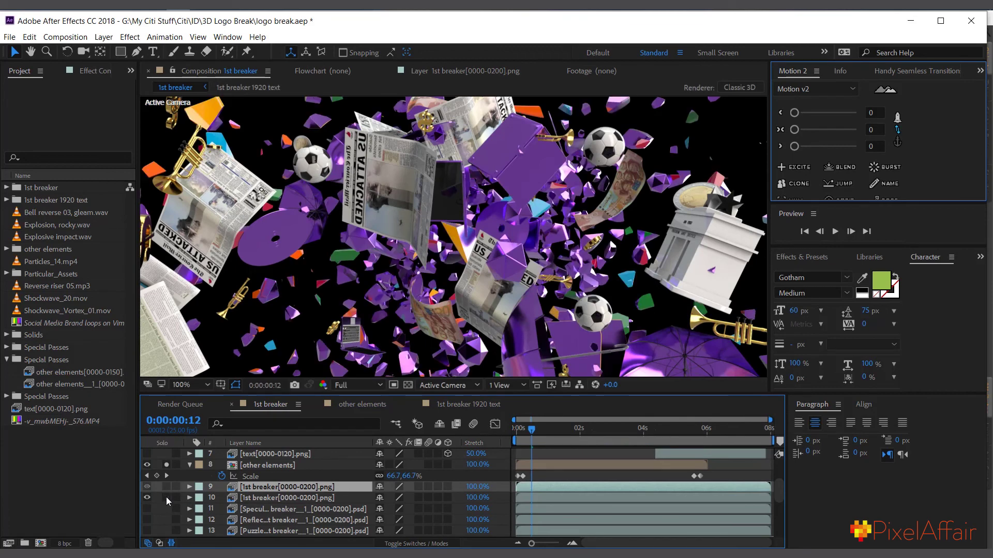
left_click(167, 465)
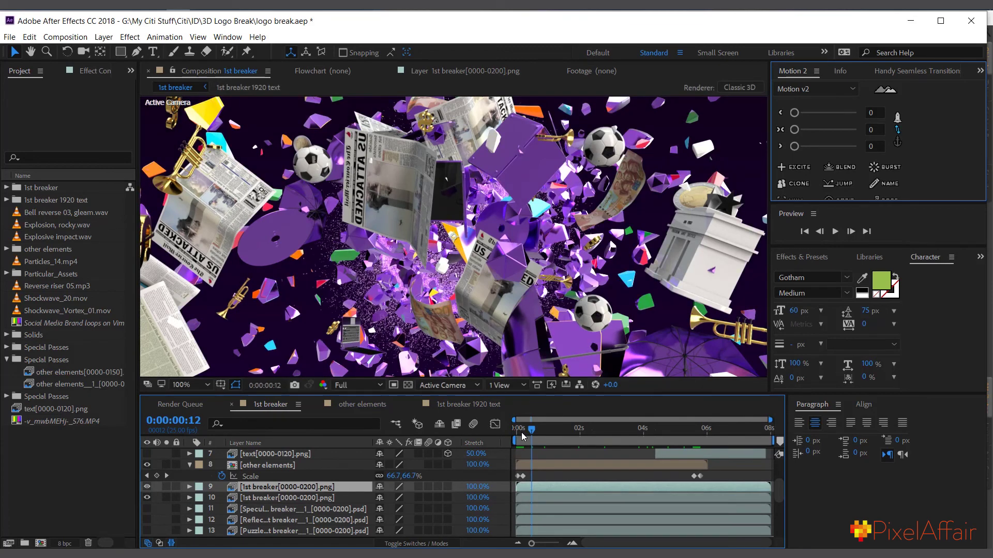
left_click(513, 436)
Select the visible Black Solid 1 layer, move to 0:00:00:10, and show its Particular effect settings.
scroll(261, 502, "up", 4)
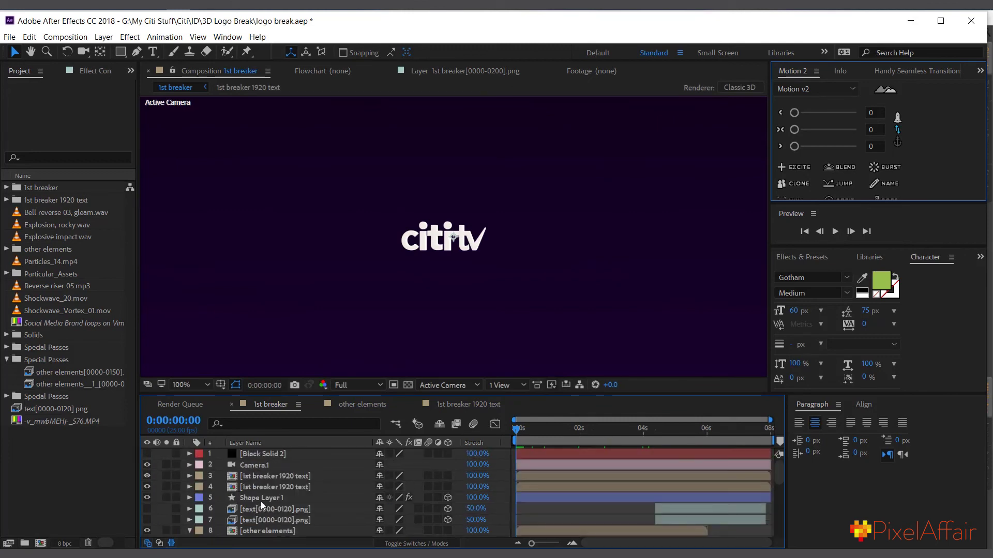
scroll(264, 499, "down", 4)
scroll(269, 492, "down", 3)
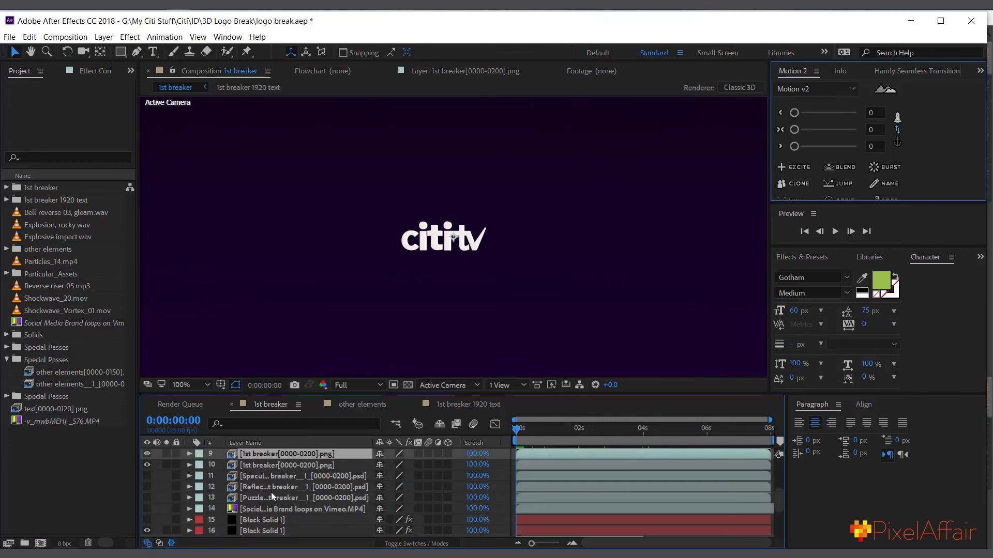
scroll(271, 492, "down", 2)
left_click(266, 499)
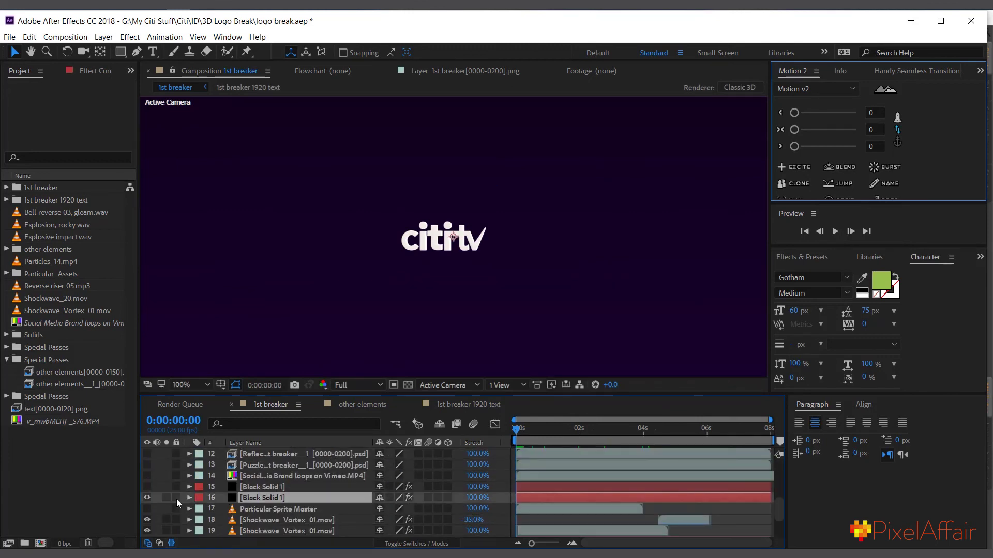
left_click_drag(526, 430, 529, 429)
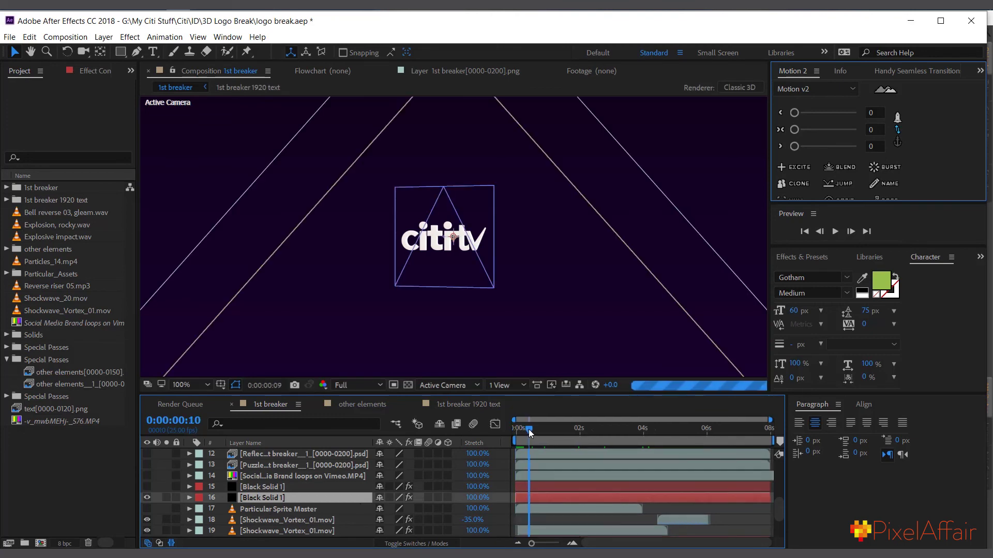
left_click(93, 71)
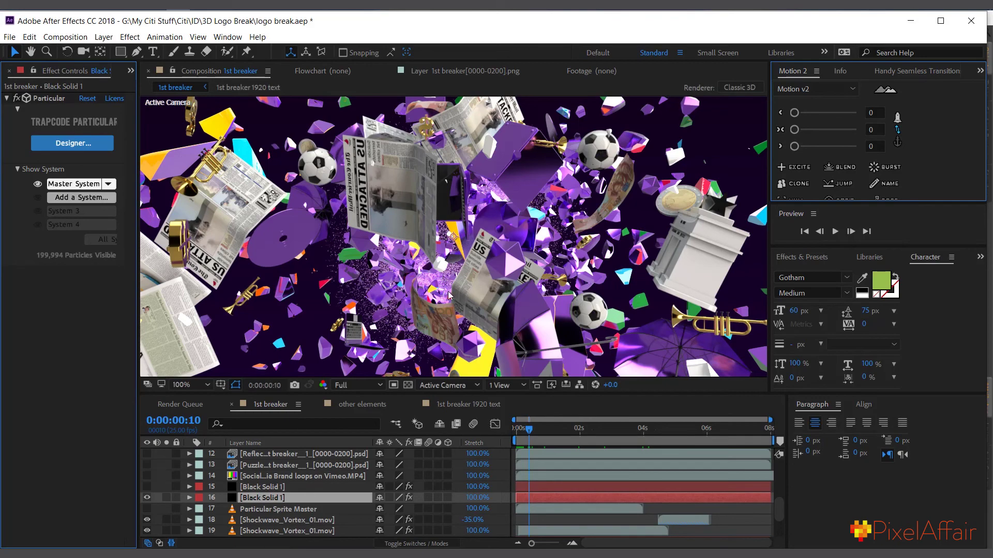
Solo the Black Solid 1 particle layer, scrub to 0:00:00:19, and unsolo it.
left_click(166, 497)
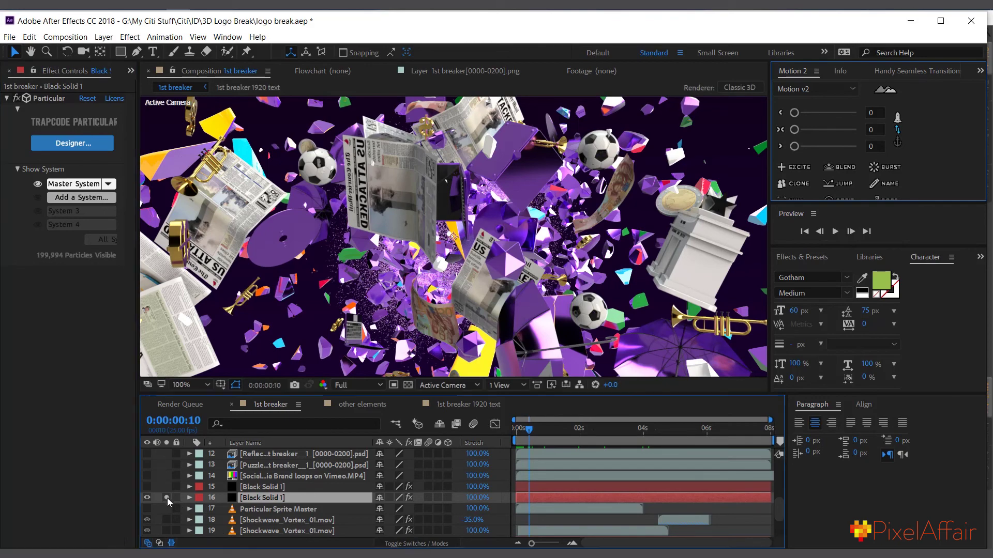
mouse_move(536, 430)
left_mouse_down()
mouse_move(517, 430)
mouse_move(539, 430)
left_mouse_up()
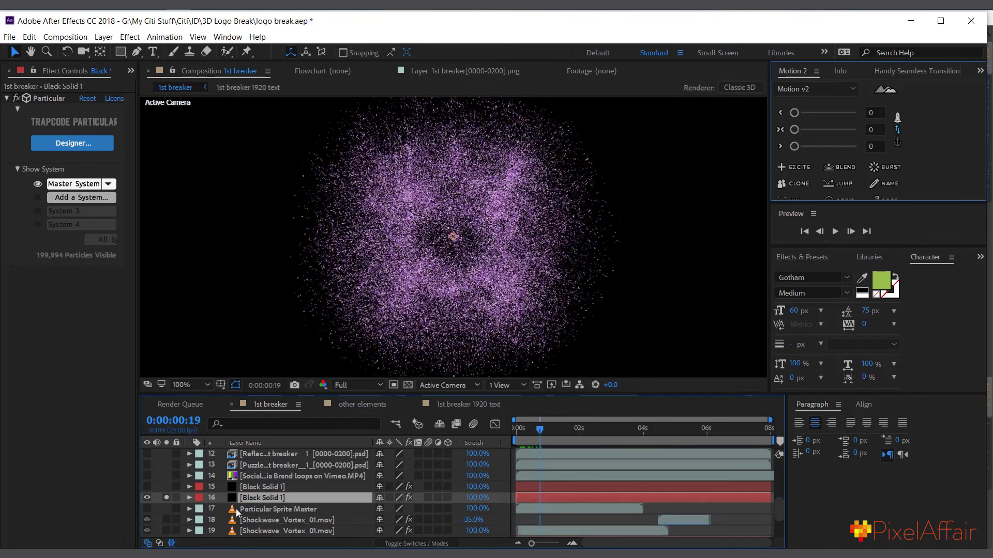
left_click(166, 498)
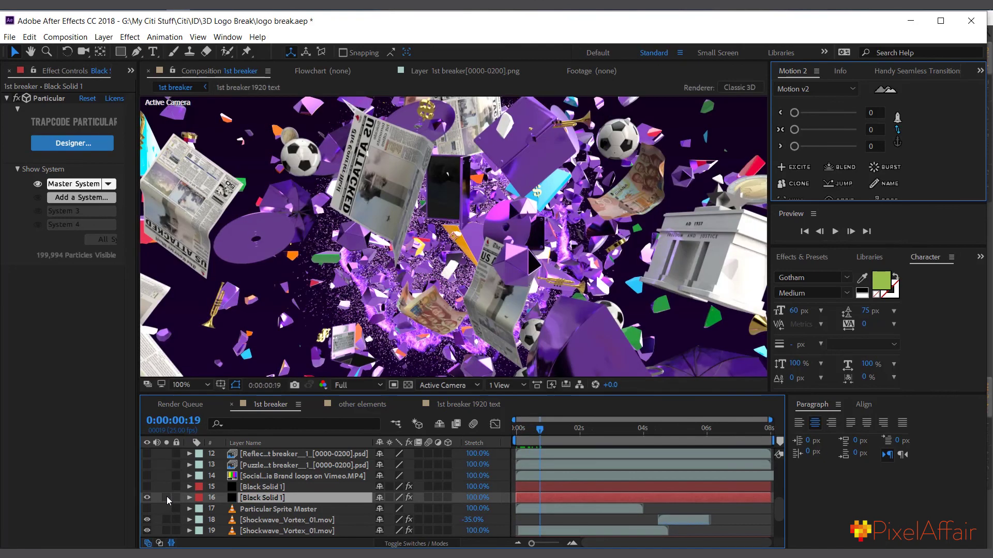
Solo the two Shockwave_Vortex_01.mov layers, play them back alone, and unsolo both layers.
left_click(259, 520)
scroll(202, 512, "down", 3)
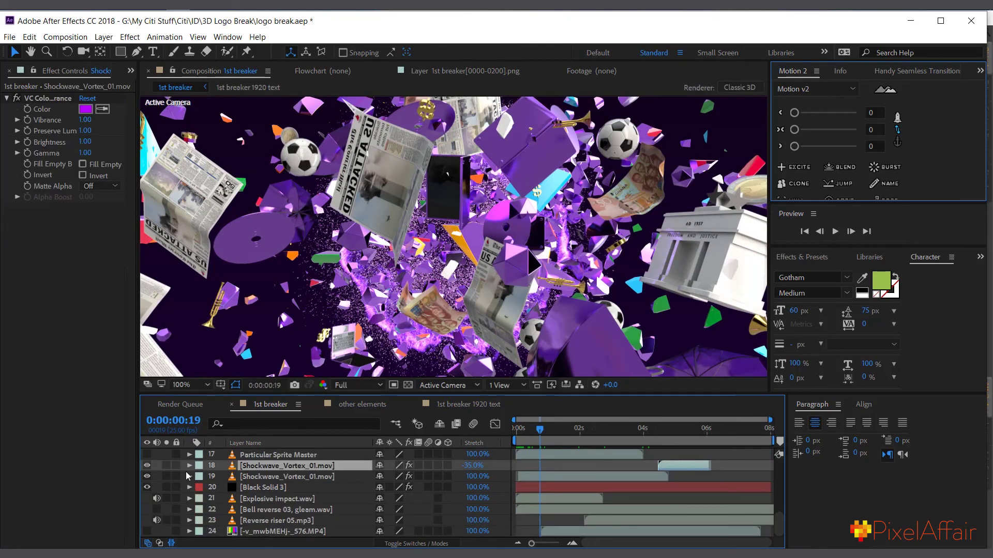
left_click(278, 478, "ctrl")
left_click_drag(166, 476, 166, 465)
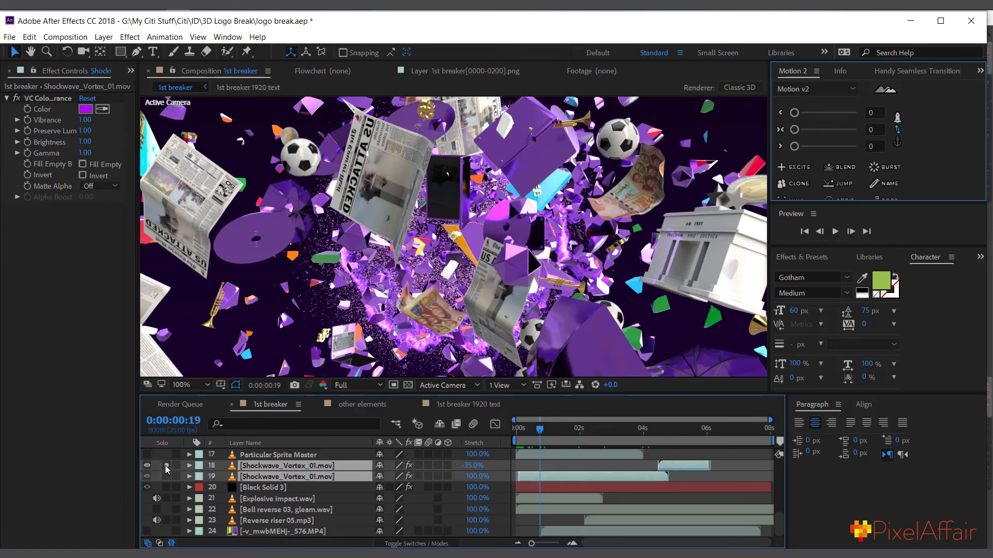
mouse_move(539, 431)
left_mouse_down()
mouse_move(514, 433)
mouse_move(538, 432)
left_mouse_up()
key("space")
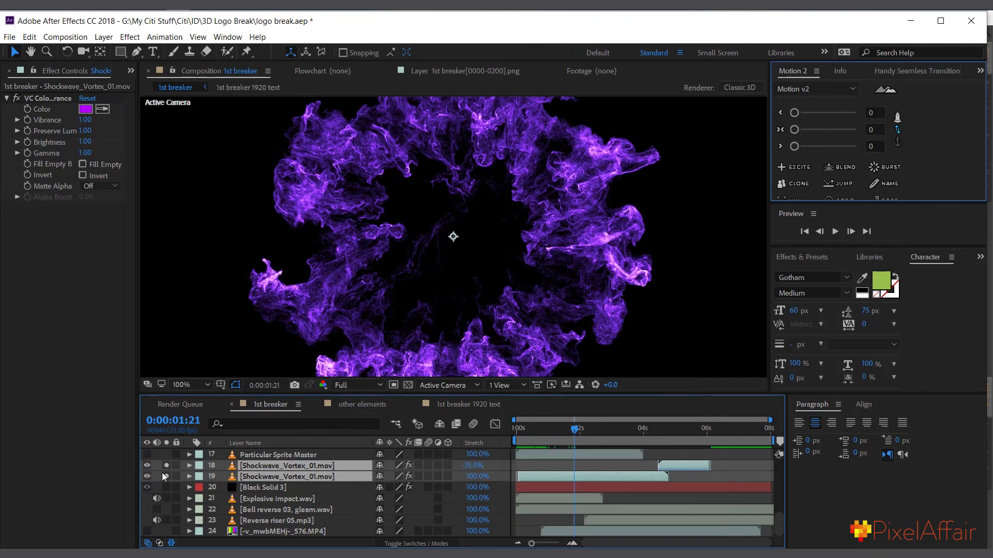
left_click(166, 476)
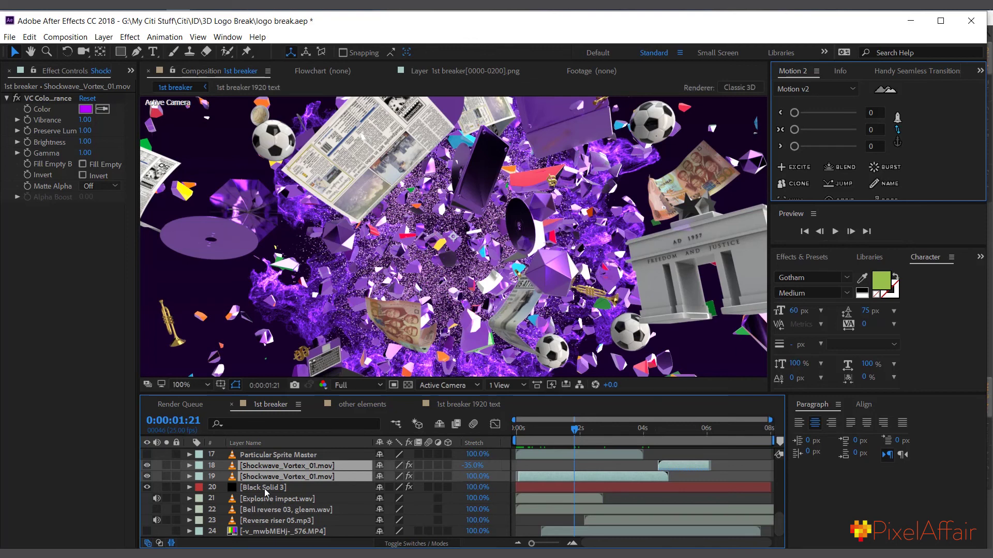
Solo the Black Solid 3 gradient background, scrub back to 0:00:00:00, and unsolo it.
left_click(267, 489)
left_click(167, 488)
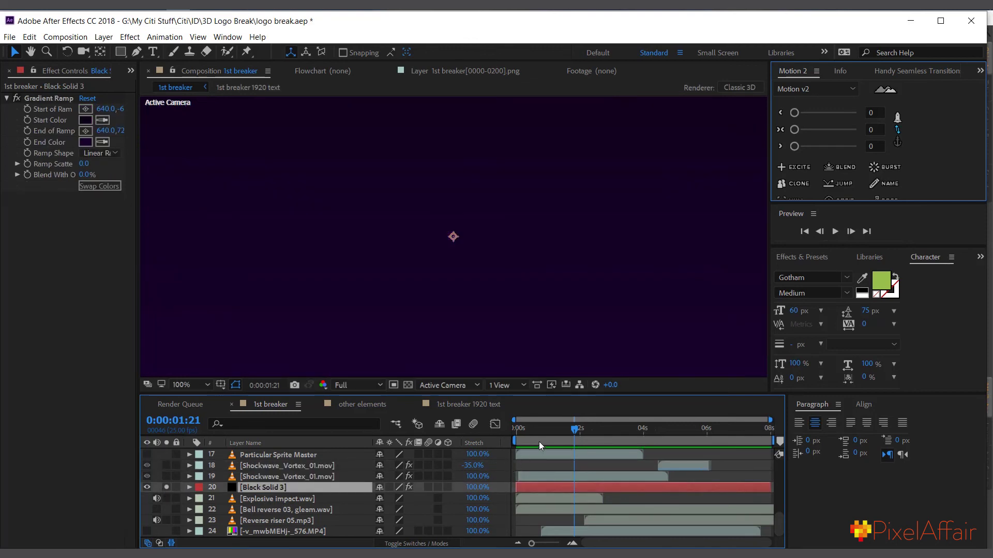
left_click(541, 438)
left_click_drag(524, 435, 514, 437)
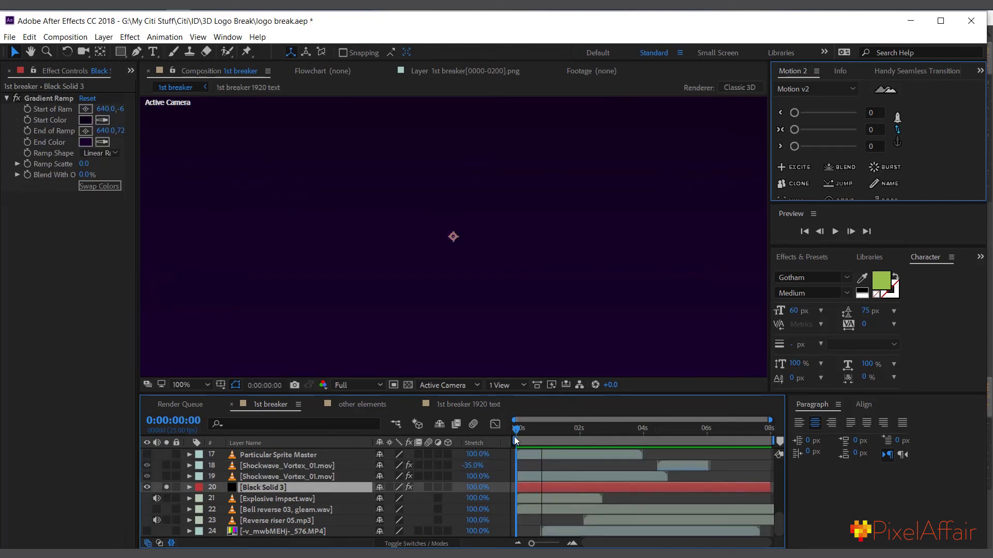
left_click(166, 488)
Review the full composite at 0:00:00:22, scrub back to 0:00:00:00, and move to 0:00:01:05.
left_click(543, 430)
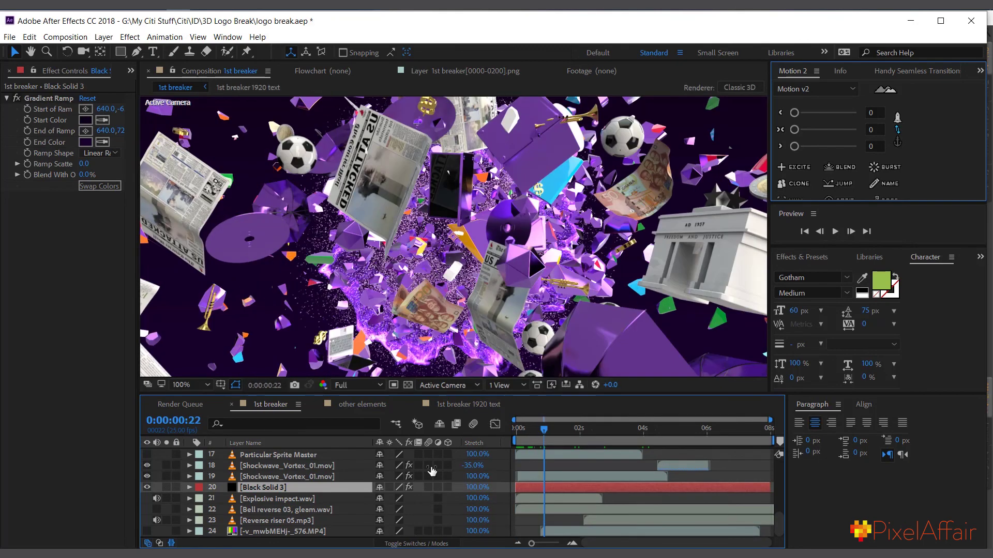
scroll(287, 507, "up", 8)
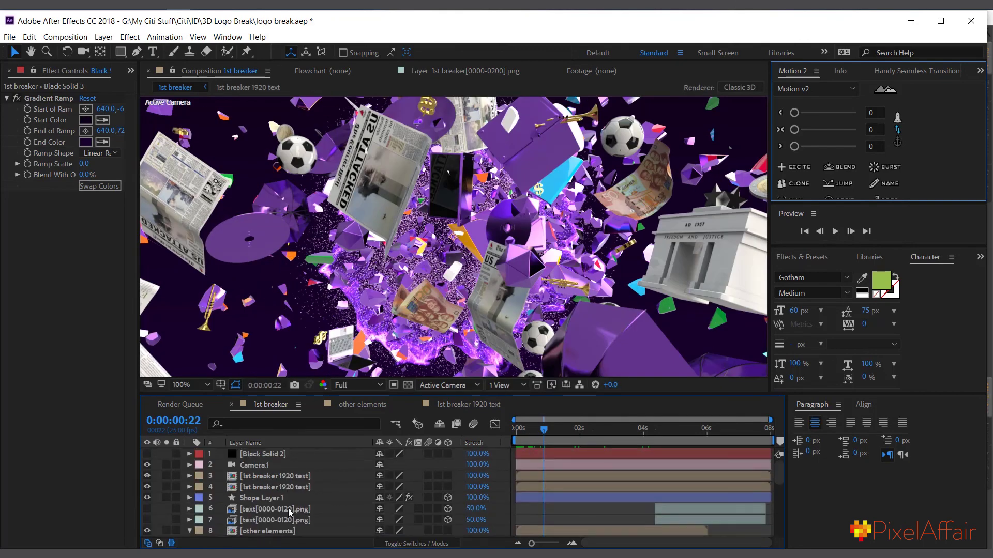
left_click(531, 430)
left_click_drag(526, 437, 512, 447)
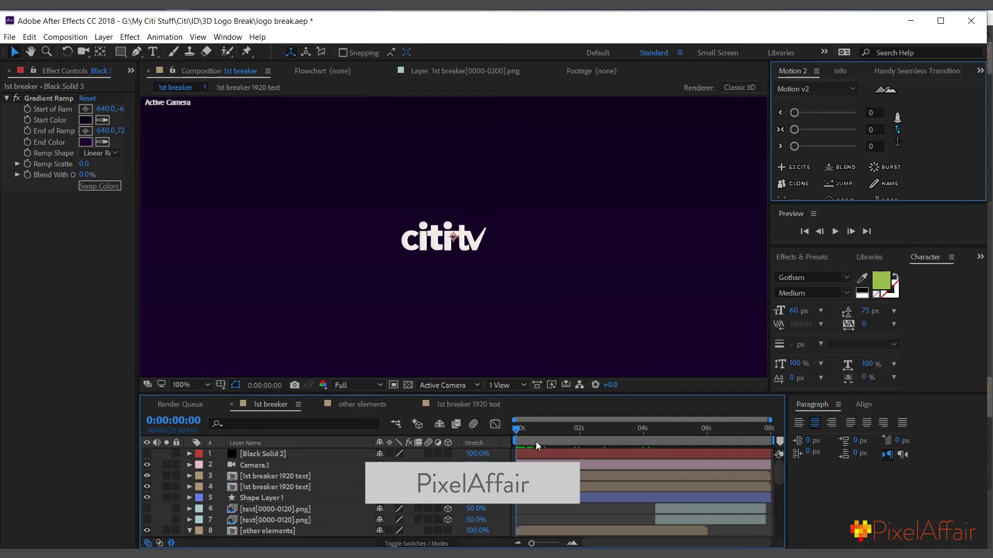
left_click(553, 438)
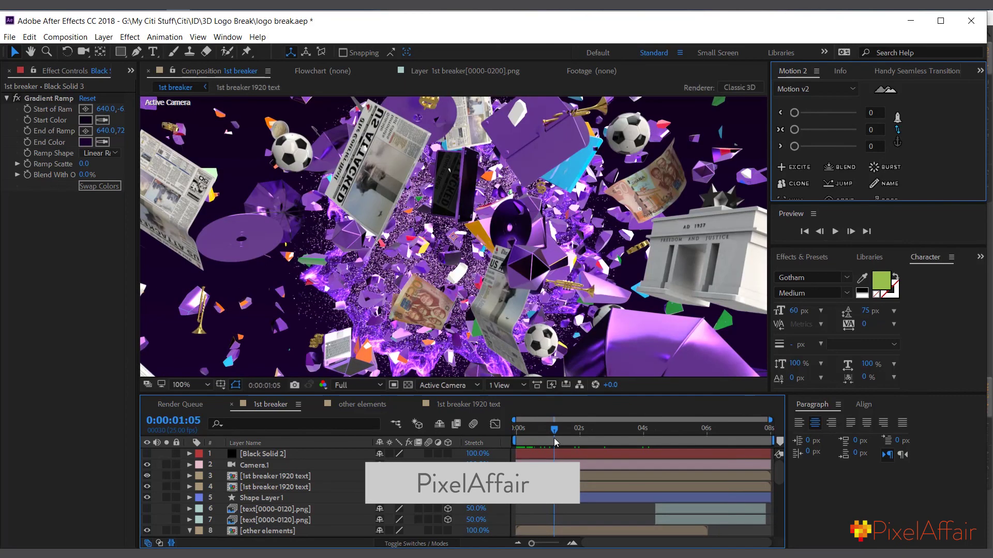